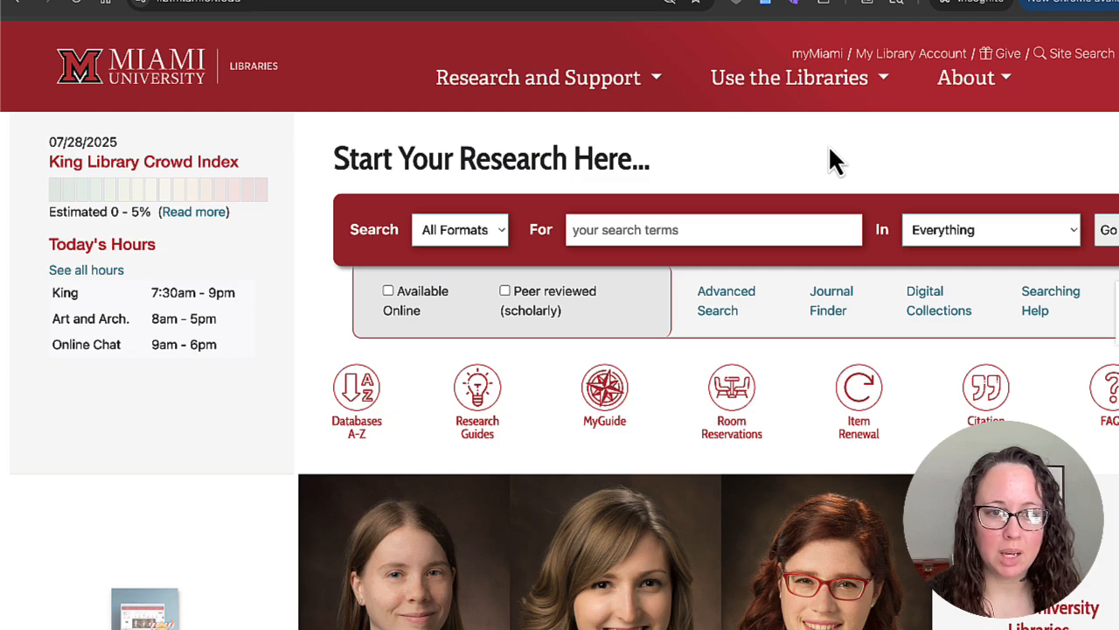
Step: Open the CINAHL Plus with Full Text database from the C section of the library's Databases A-Z list
click(358, 436)
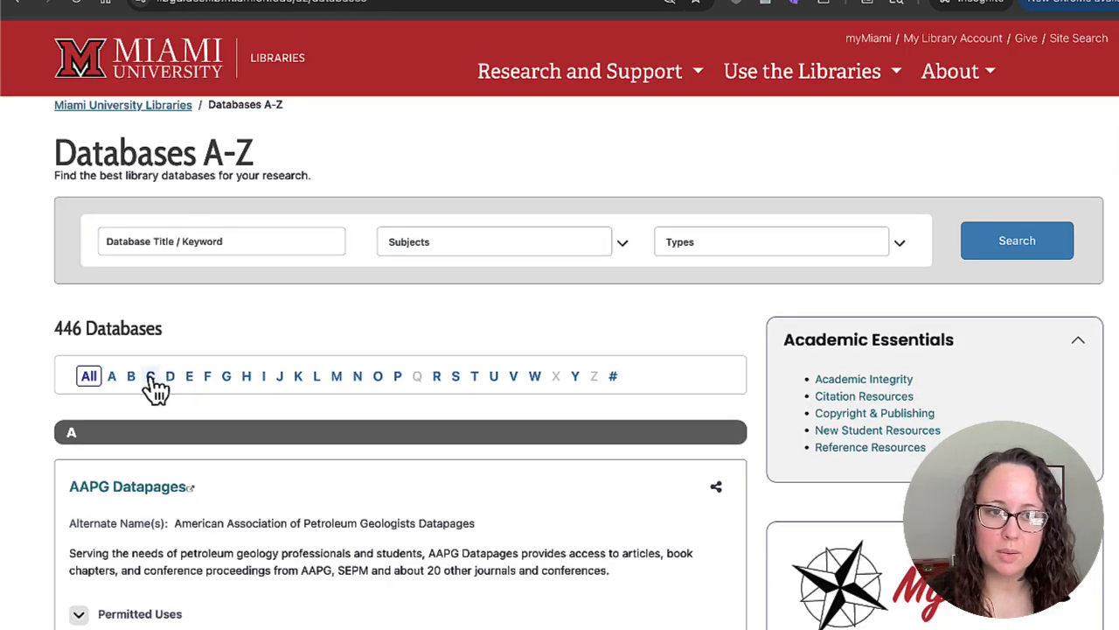
click(154, 384)
scroll(9, 393, down, 15)
scroll(9, 393, down, 5)
click(112, 298)
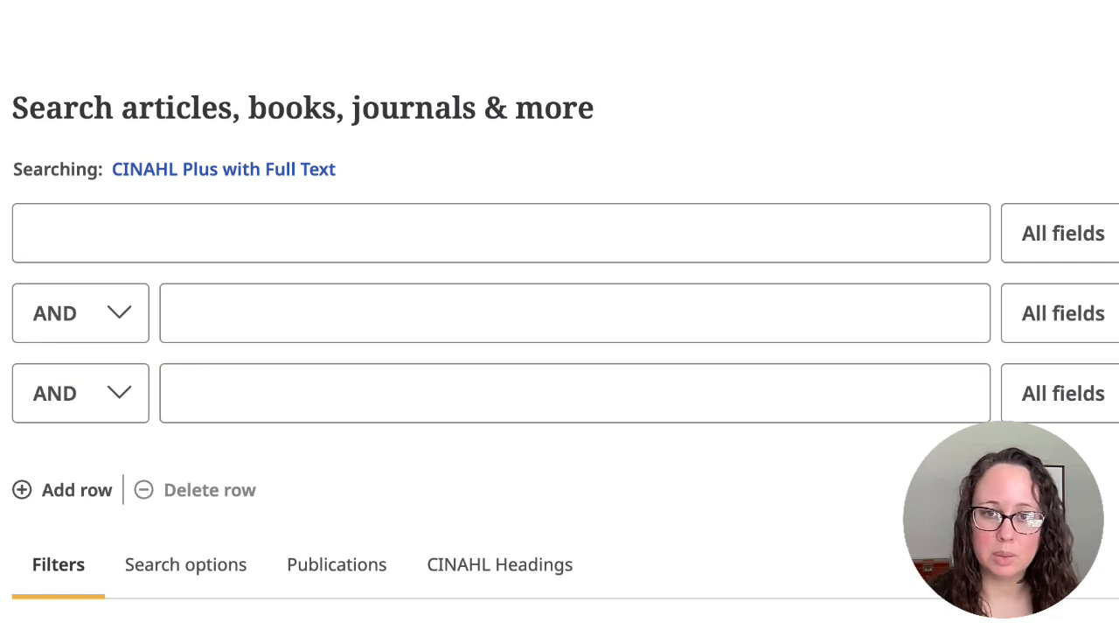
Step: Search CINAHL across all fields for dipyridamole OR anticoagulant OR antiplatelet OR vasodilator OR aspirin
click(501, 233)
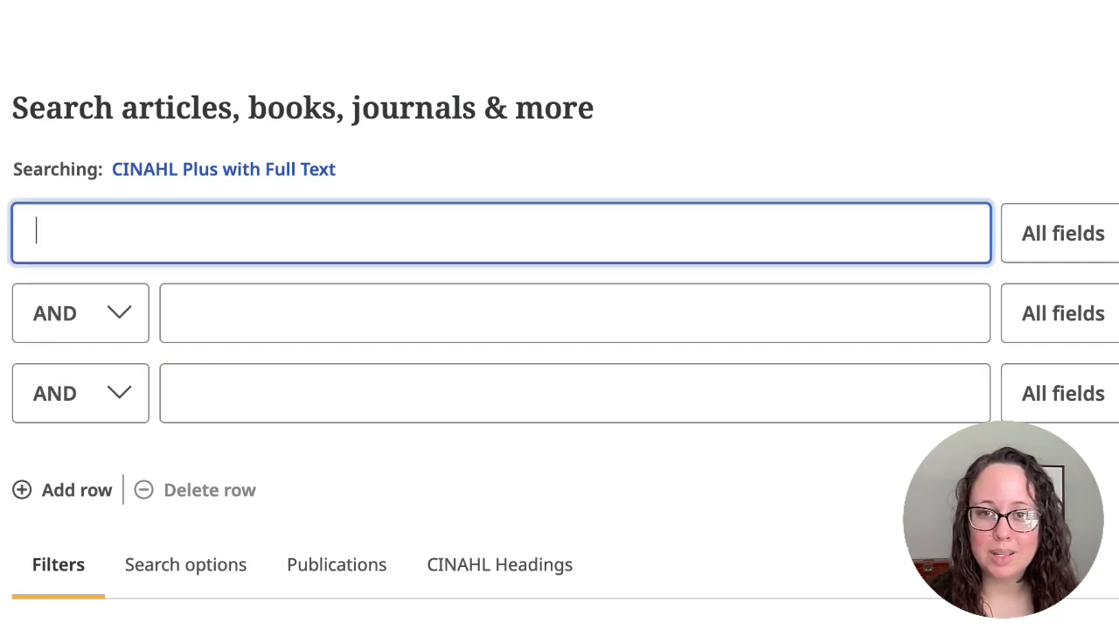
text(dipyri)
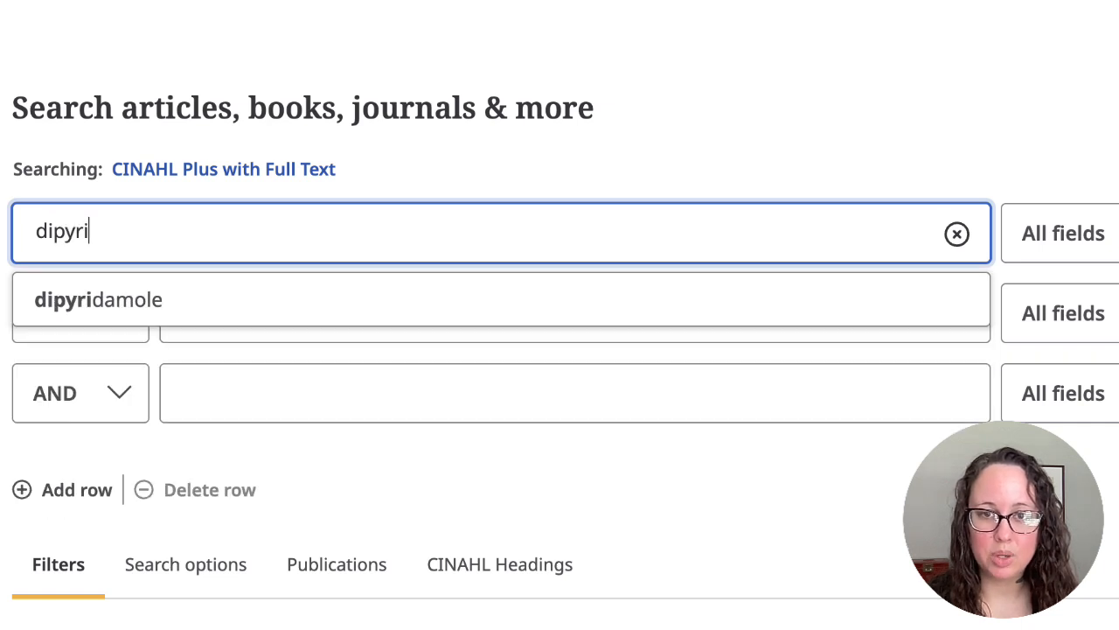
text(damol)
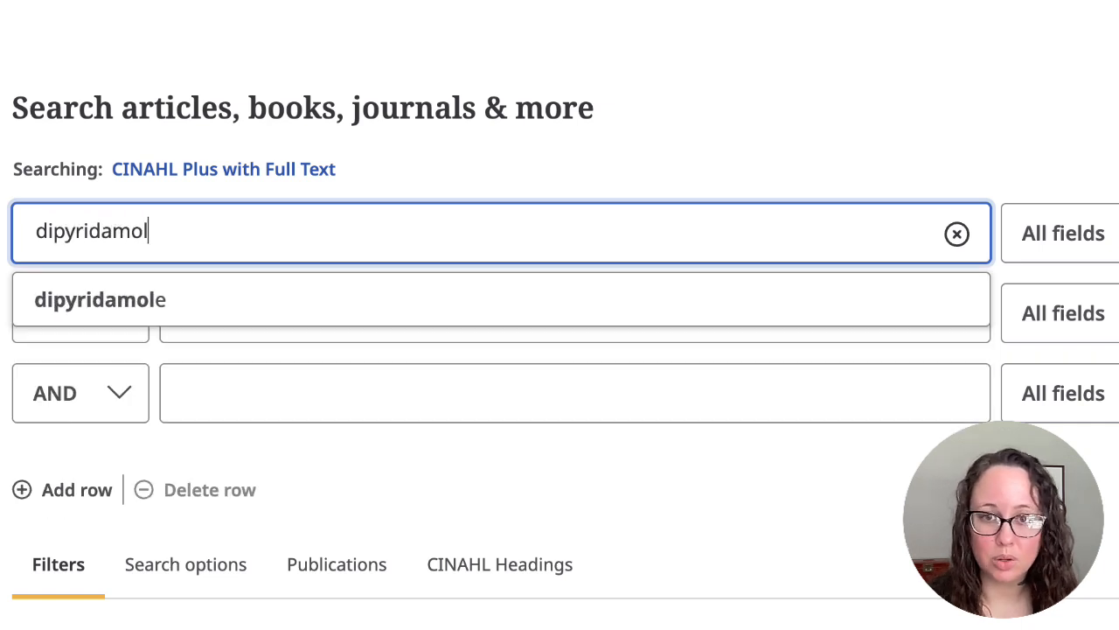
text(e OR ant)
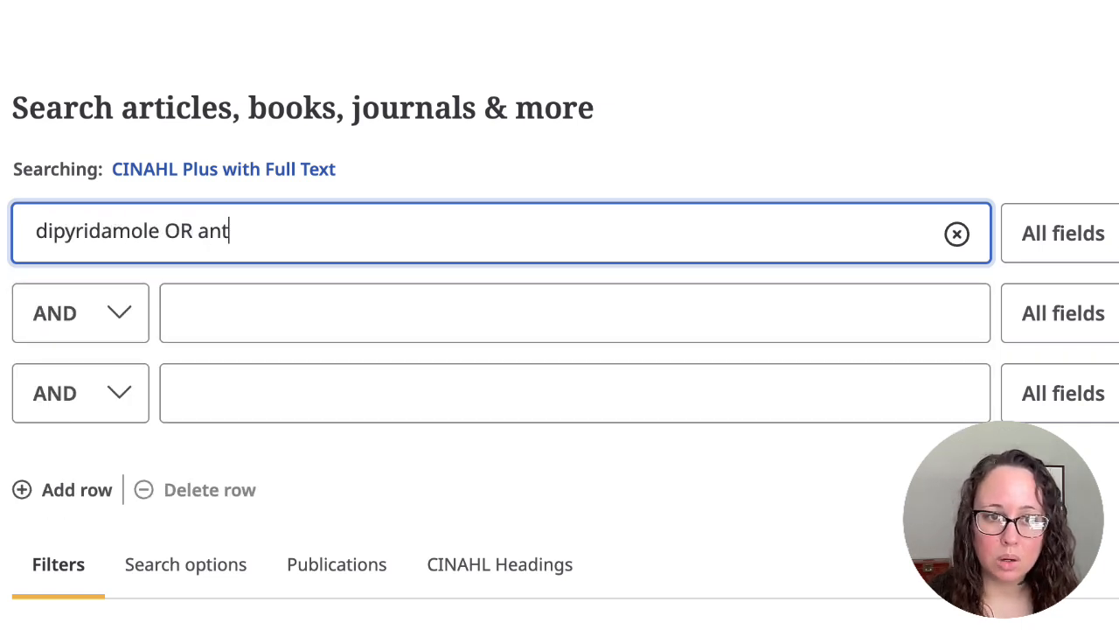
text(icoagulant)
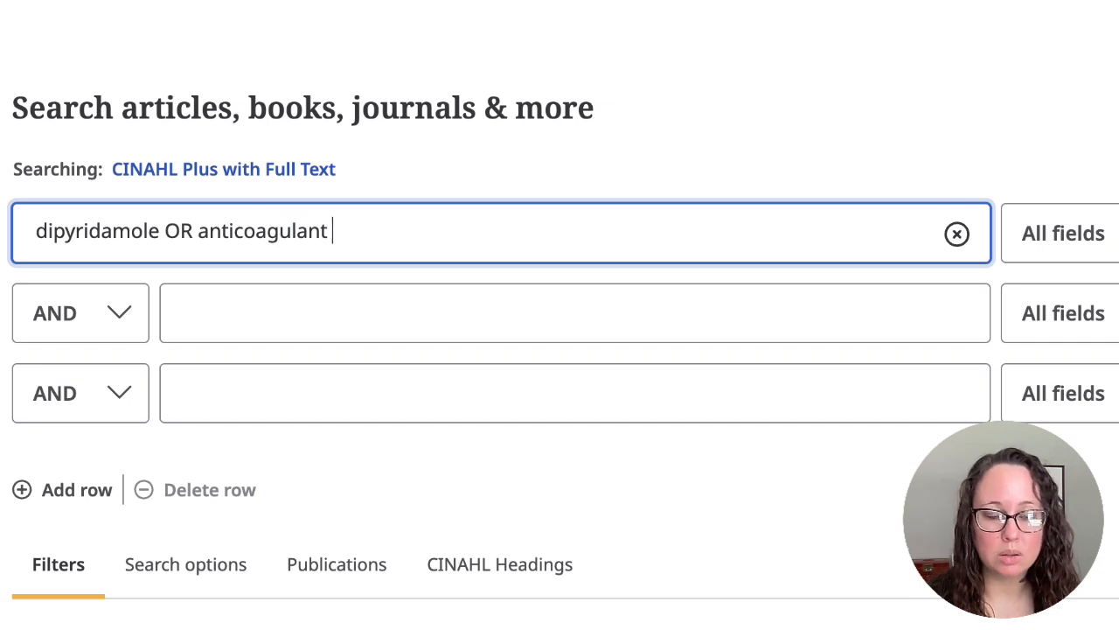
text( OR antipl)
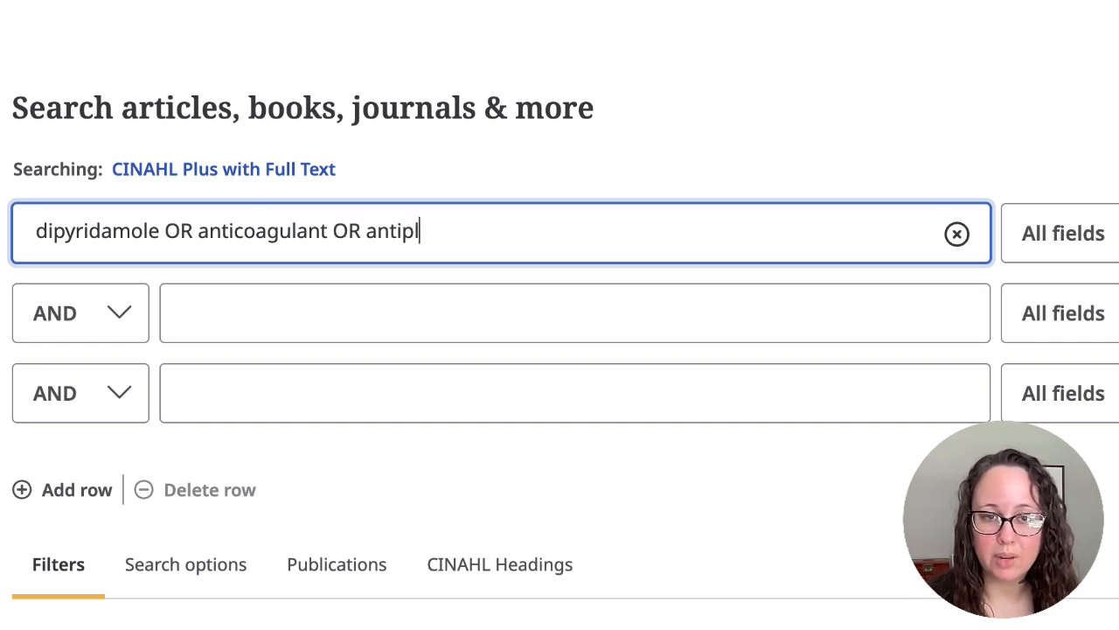
text(atelet OR )
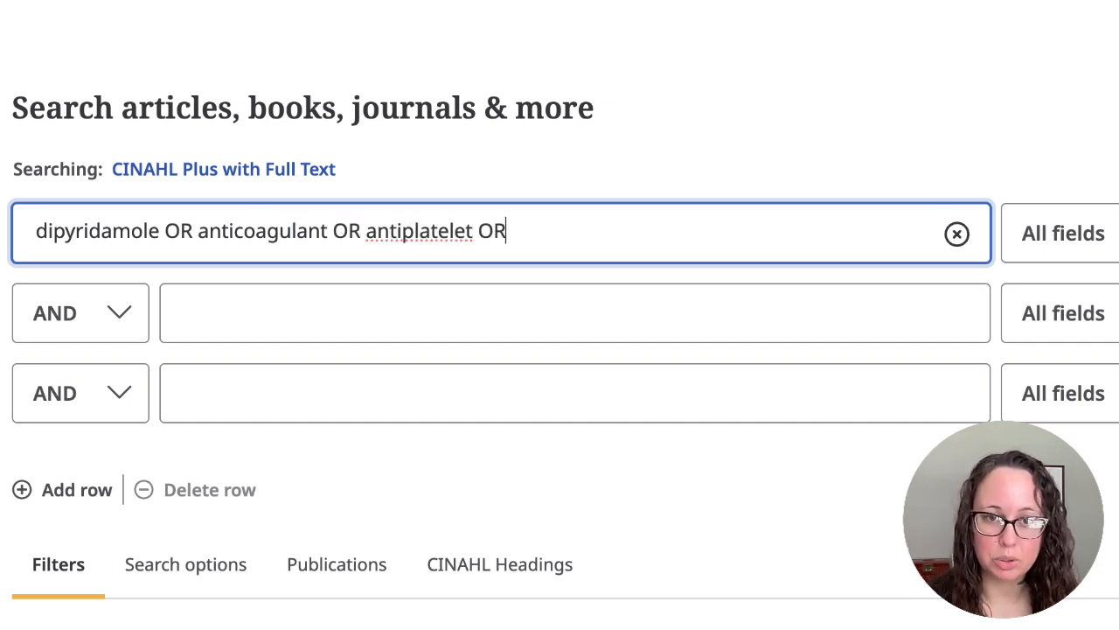
text(vasodila)
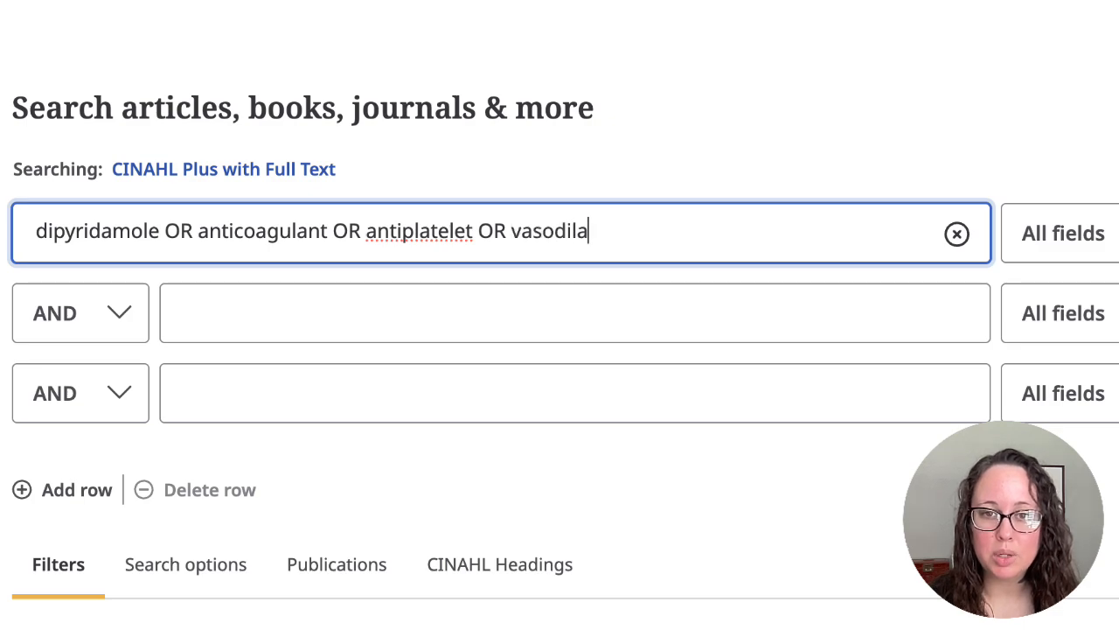
text(tor OR aspir)
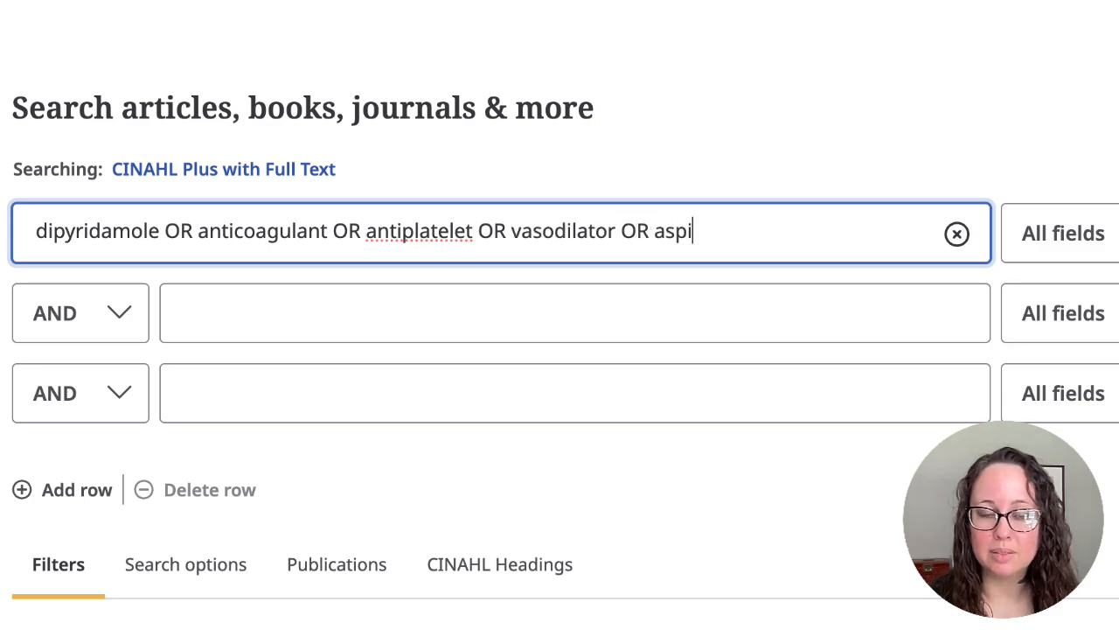
text(in)
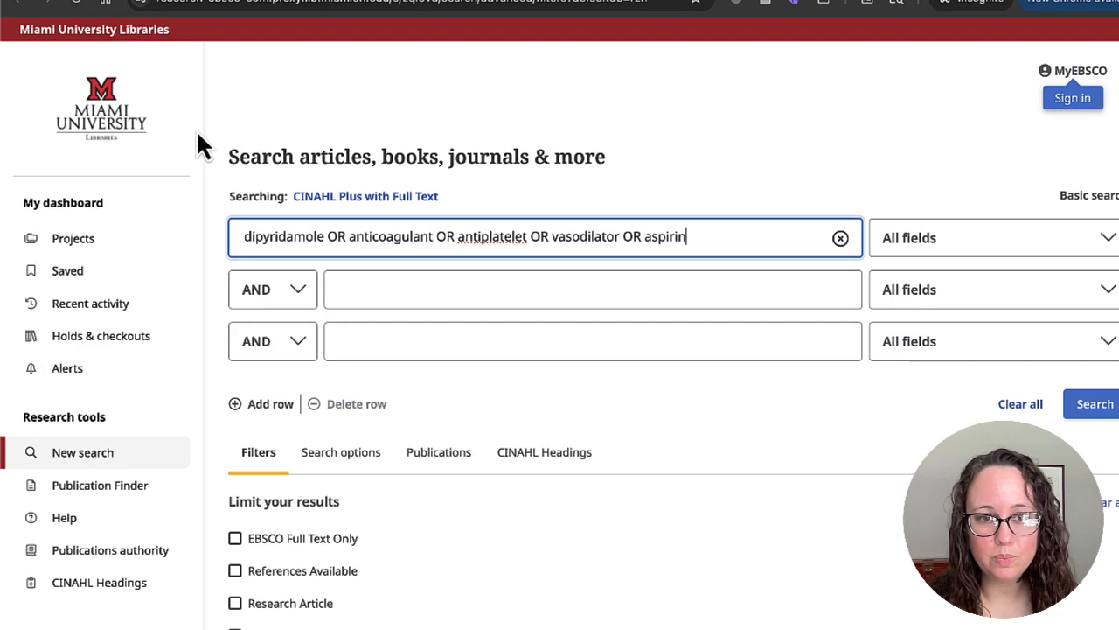
click(1100, 408)
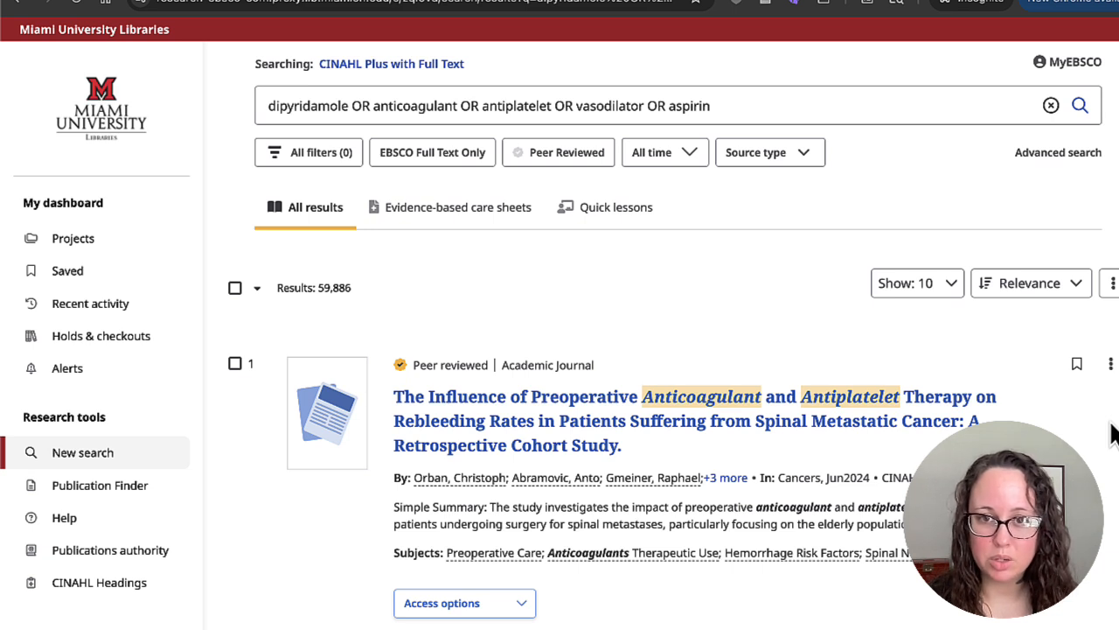
Step: Start a new search and run it for "blood clot" OR thrombus OR thrombosis OR coagulation
click(125, 461)
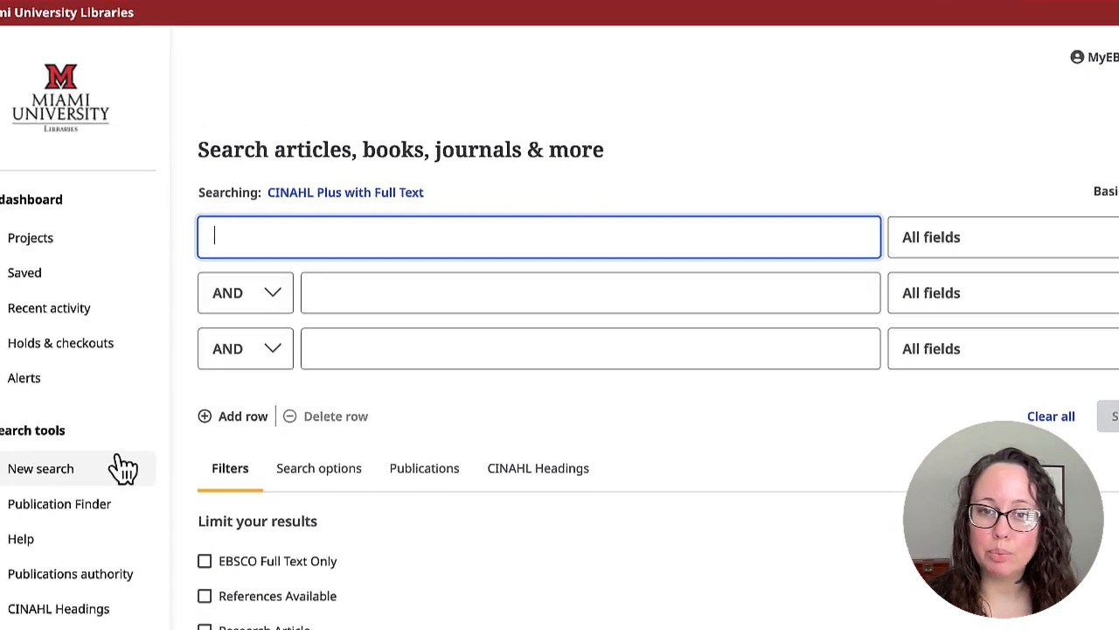
text("blo)
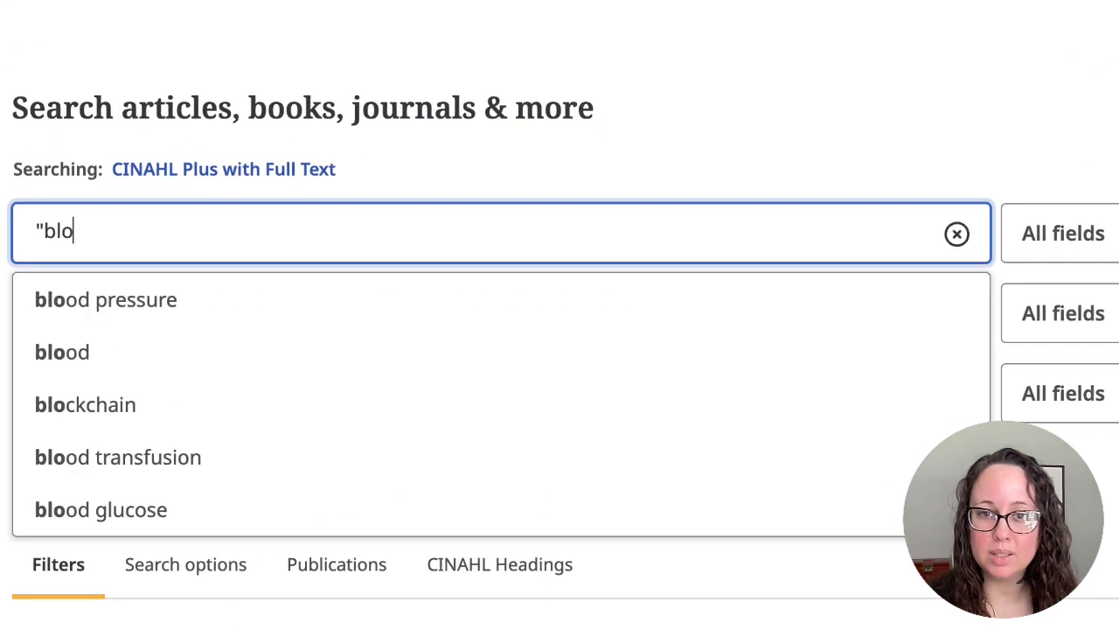
text(od clot" OR thrombus OR thrombosis OR)
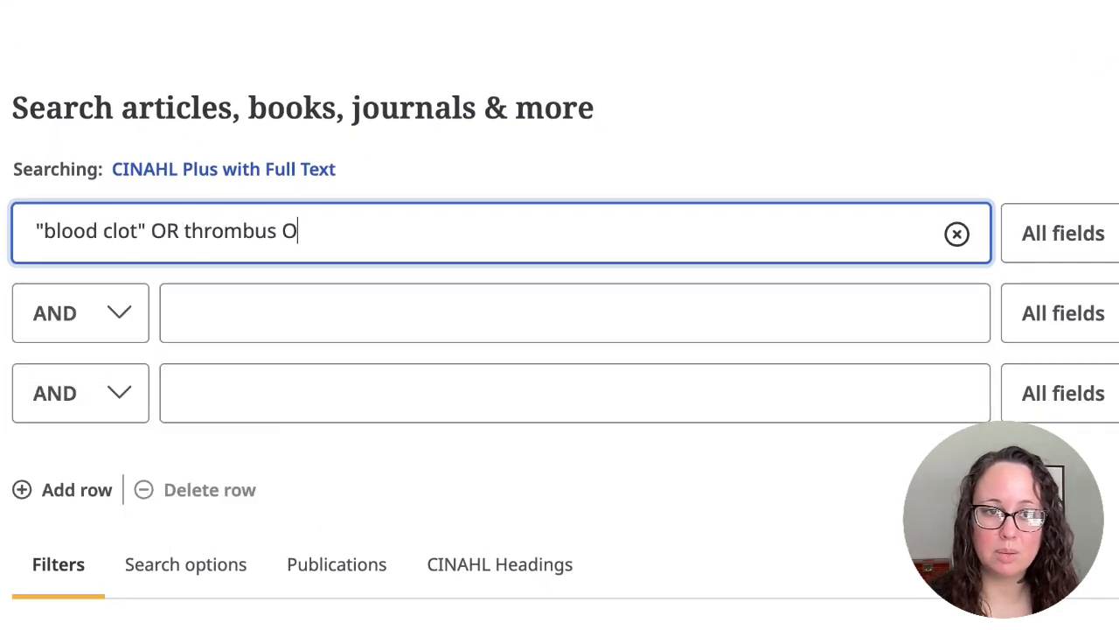
text( coagulation)
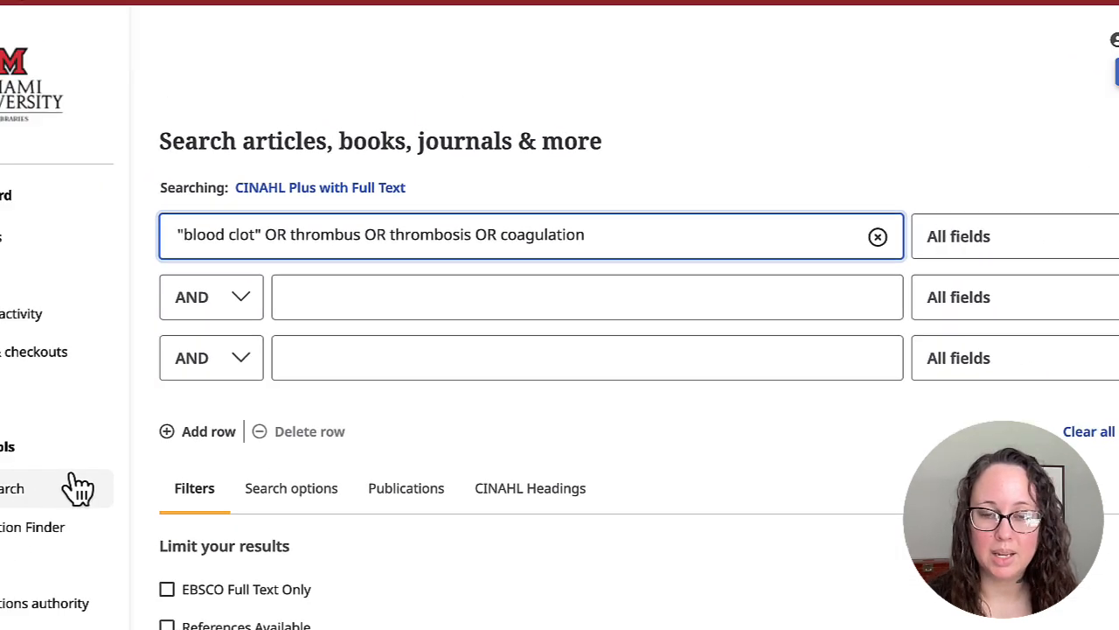
click(1102, 404)
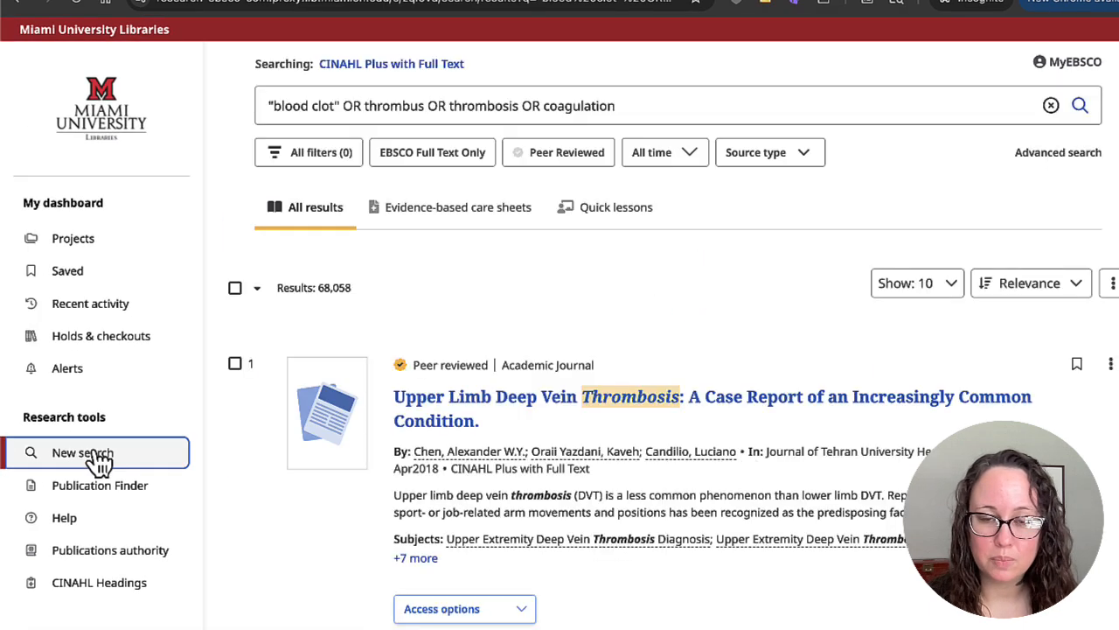
Step: Run another new search for diabetic OR diabetes OR "diabetes mellitus", keeping the last phrase in quotation marks
click(93, 455)
text(diabetic OR diabe)
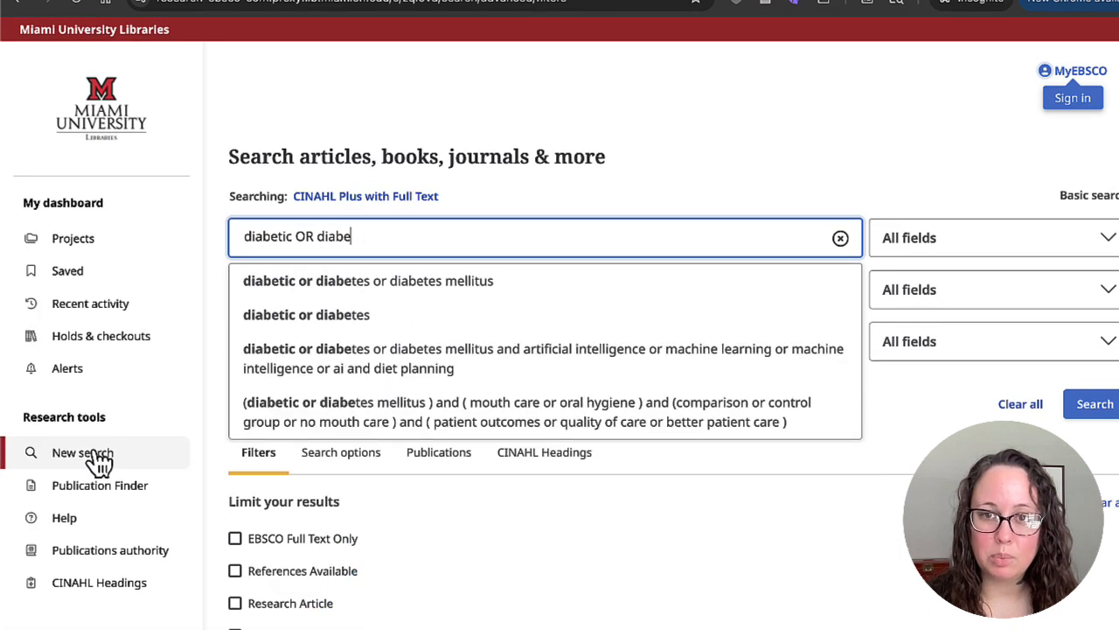
text(tes OR "diabetes mellitus")
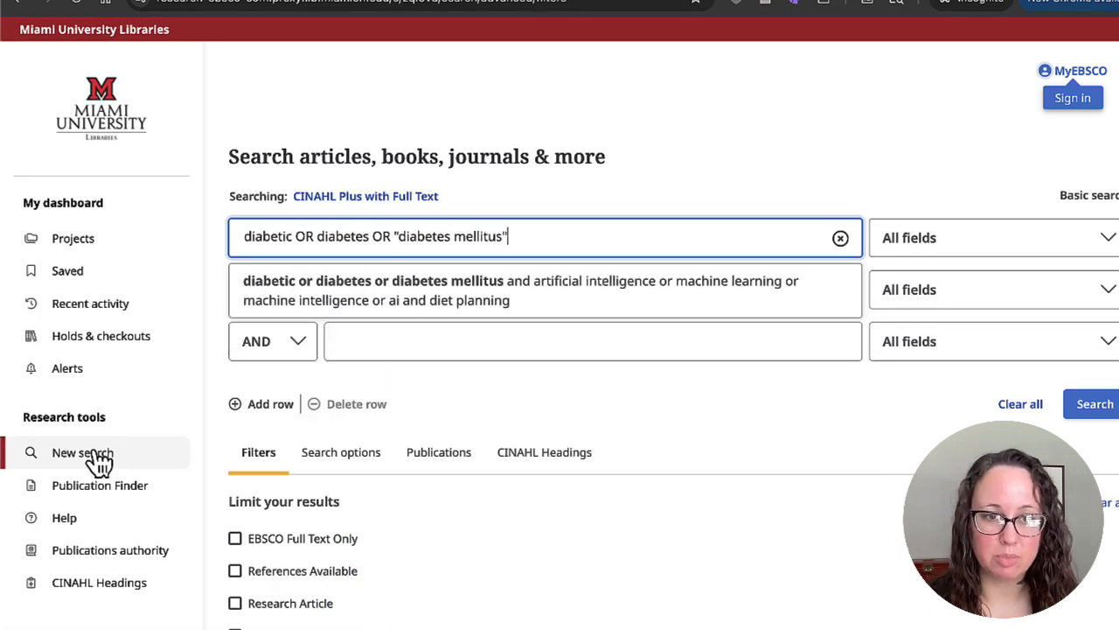
click(1106, 420)
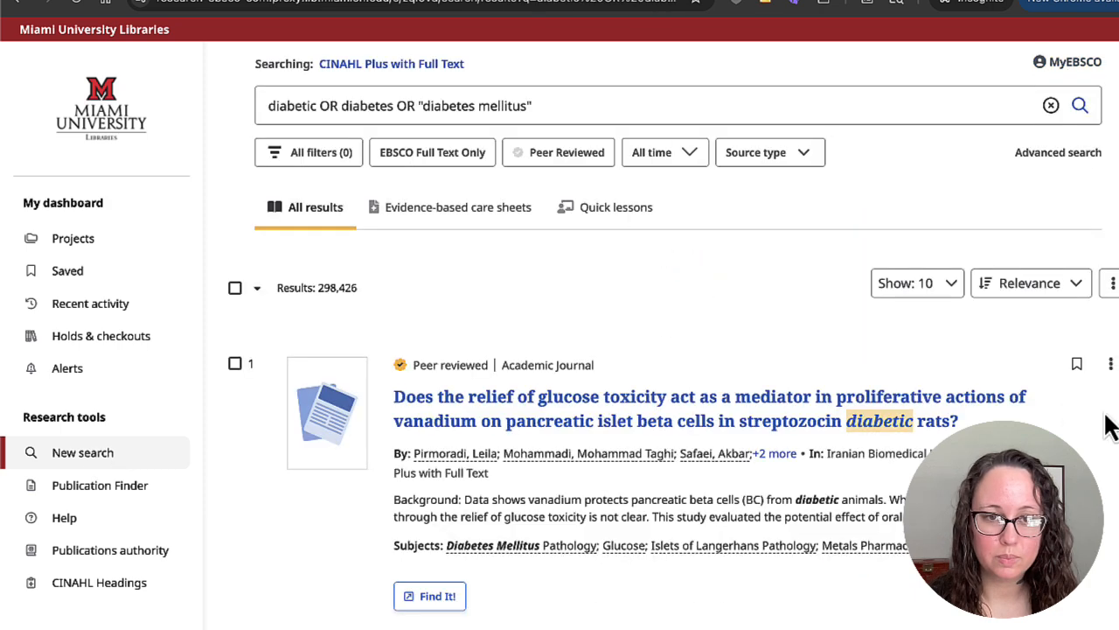
Step: Run a separate new search for COVID OR COVID-19 OR coronavirus OR SARS-CoV-2
click(105, 452)
text(CO)
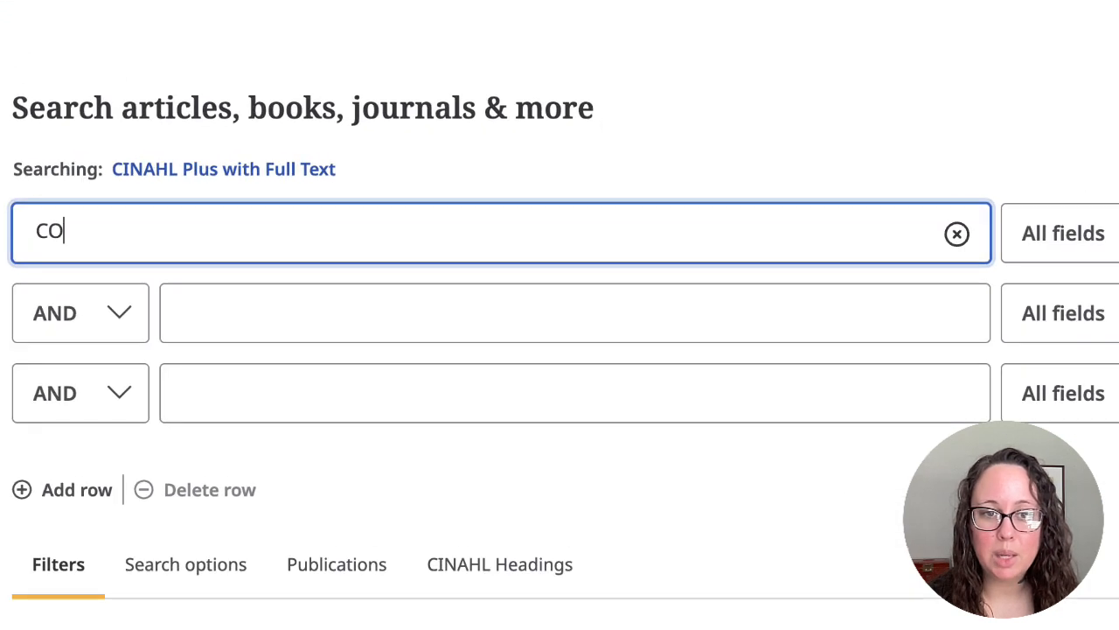
text(VID OR COV)
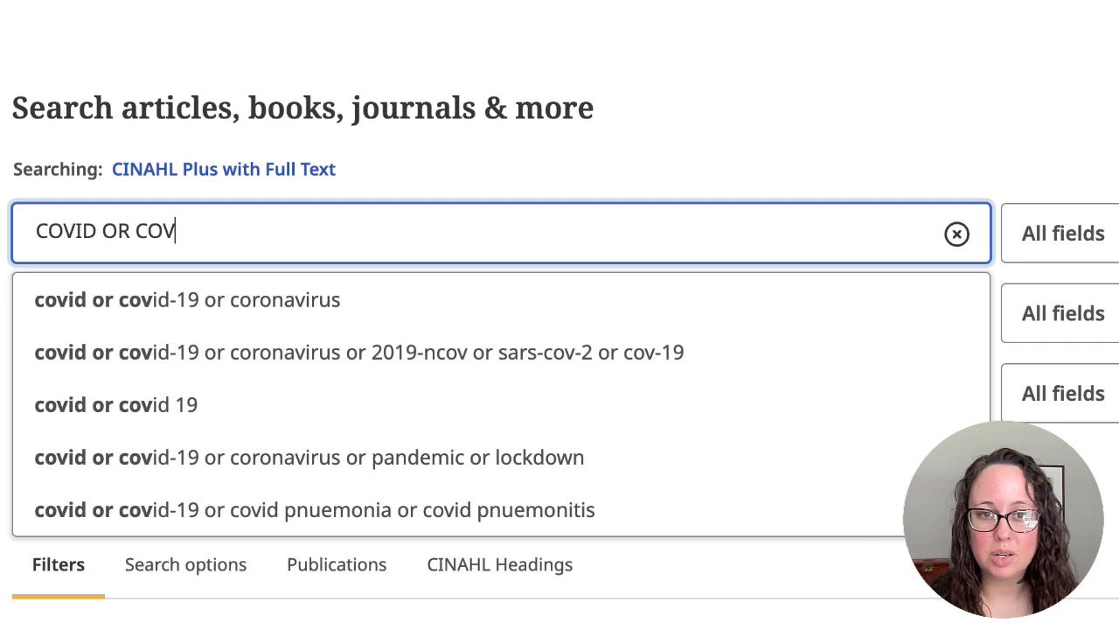
text(ID-19 OR)
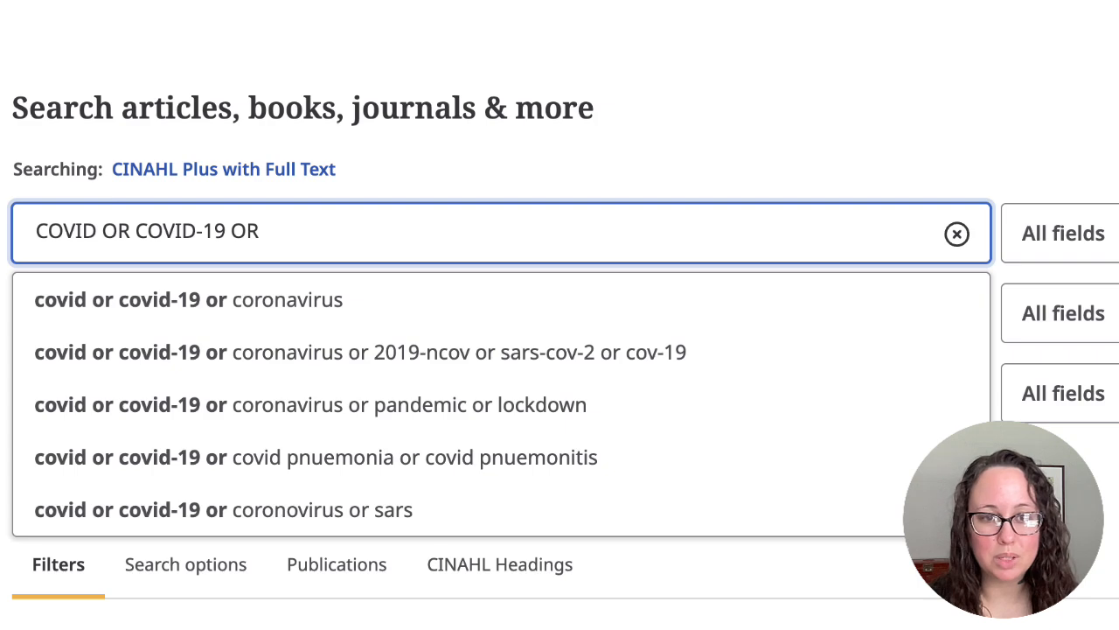
text(coronavirus OR)
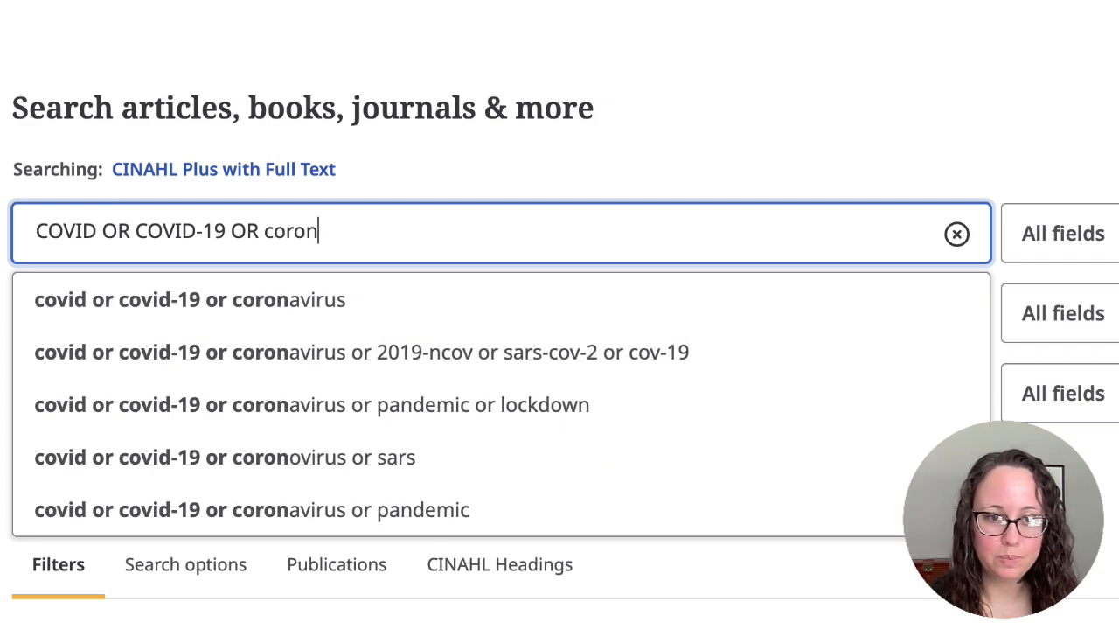
text( SARS-CoV-2)
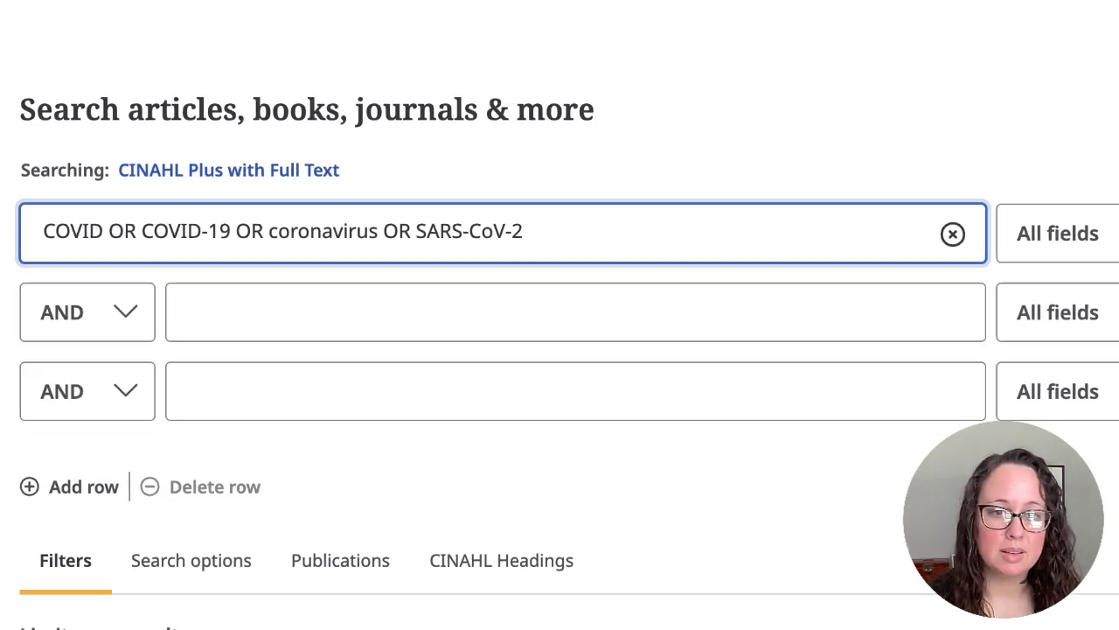
click(1104, 408)
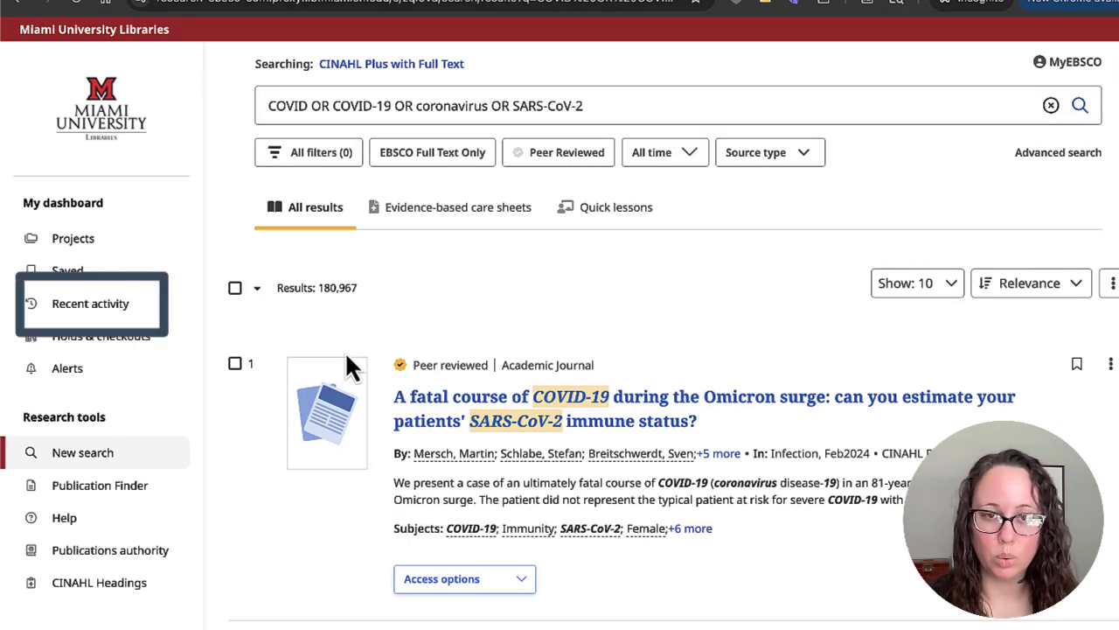
Step: Open the recent search history and go through the list of searches down to S1
click(94, 318)
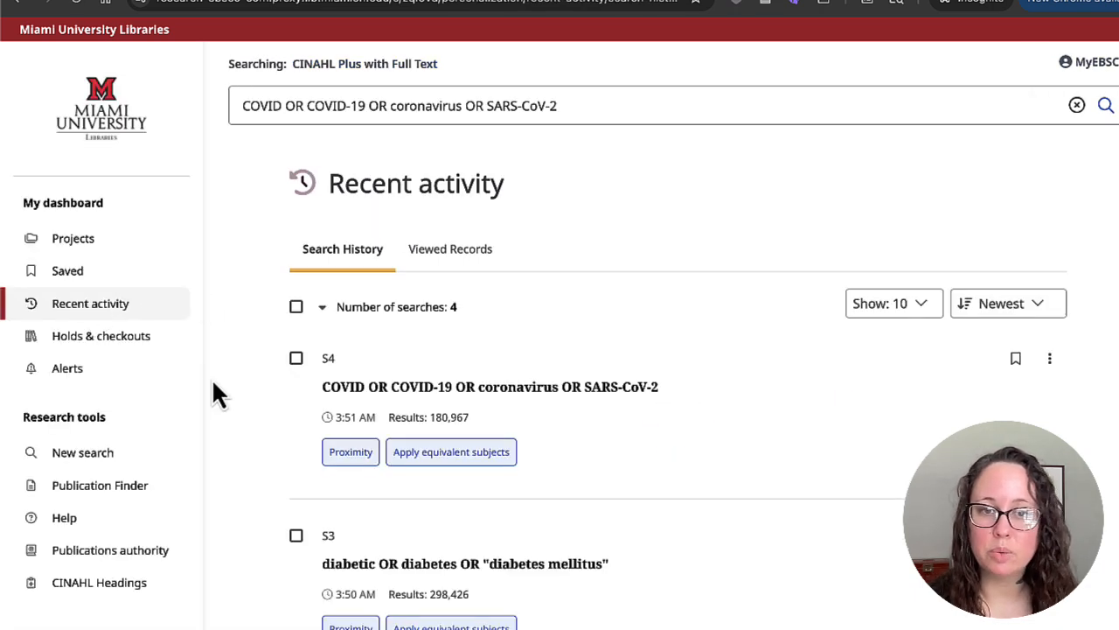
scroll(215, 393, down, 2)
scroll(216, 393, down, 3)
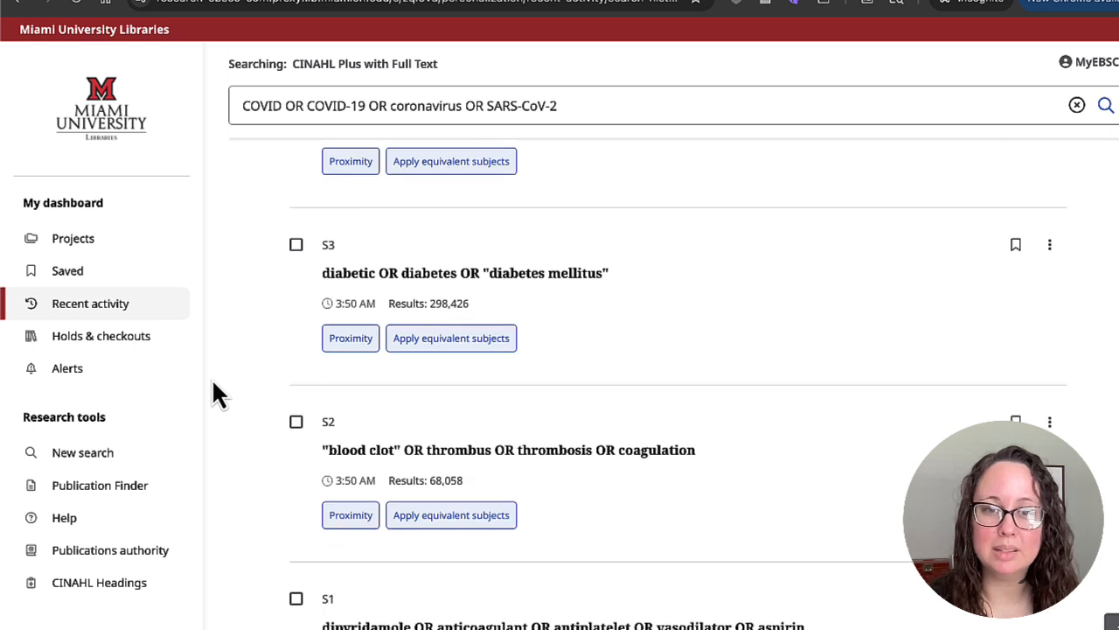
scroll(215, 392, down, 1)
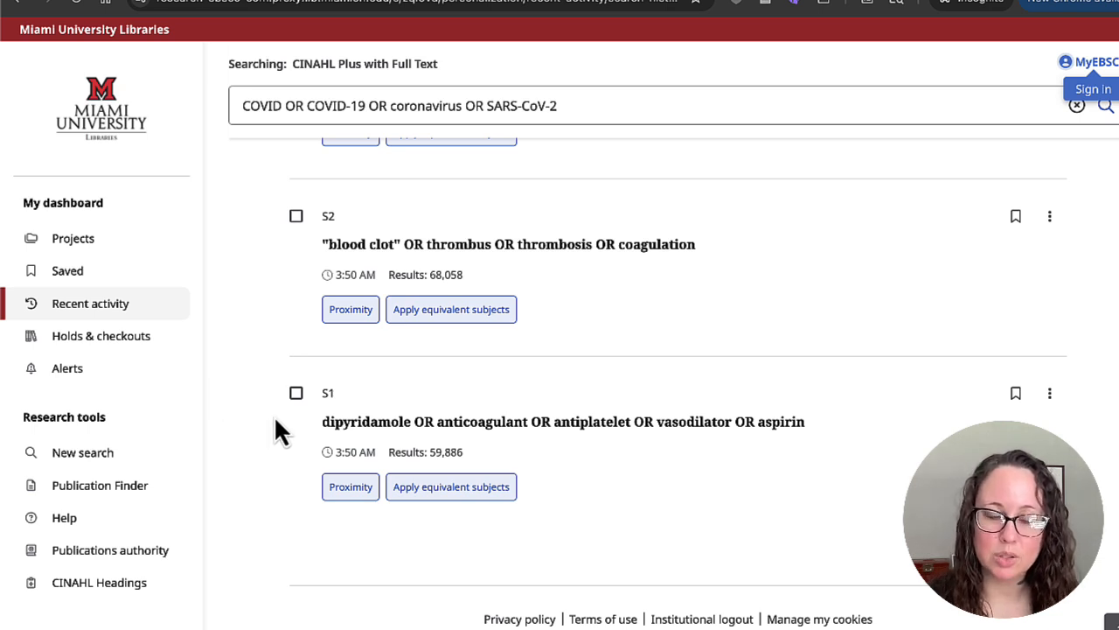
Step: Select searches S1 (dipyridamole terms) and S2 (blood clot terms) in the history and combine them with AND
click(296, 393)
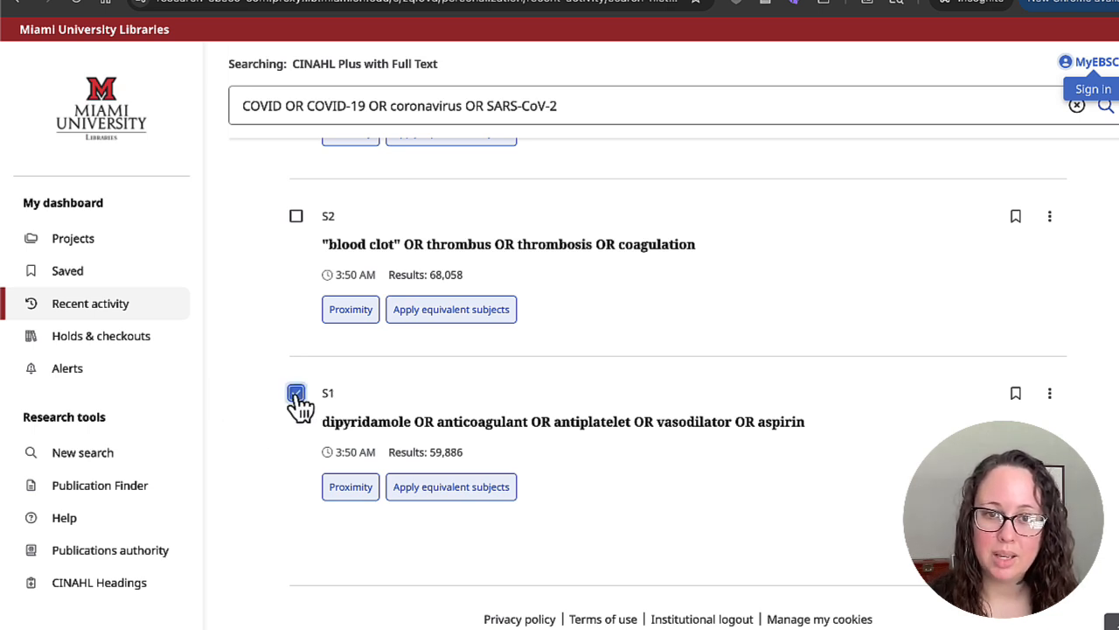
click(296, 219)
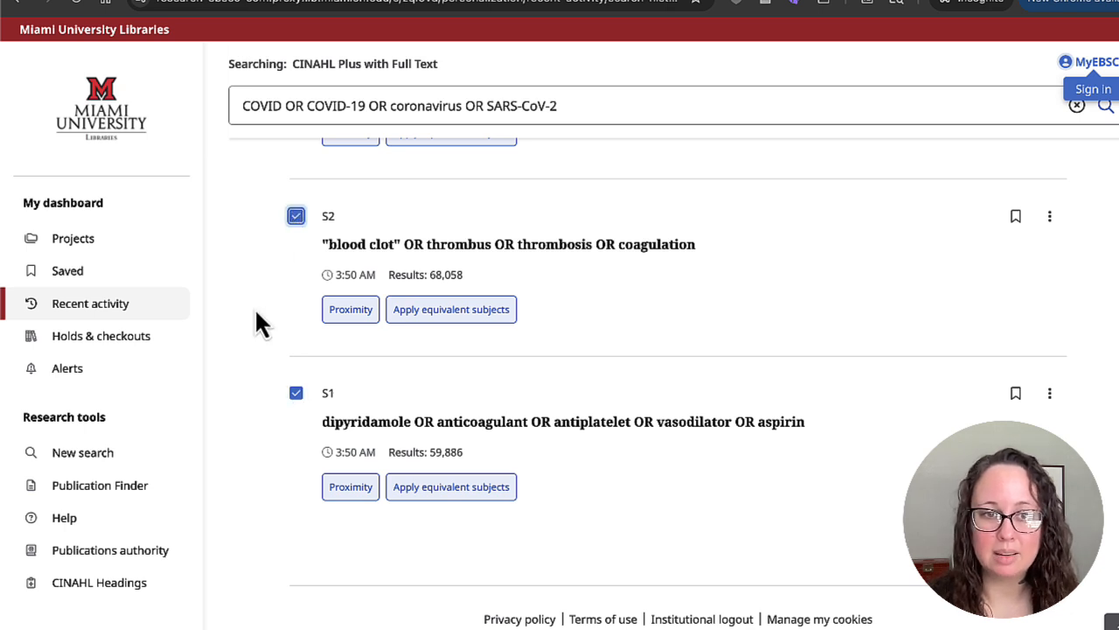
scroll(714, 341, up, 6)
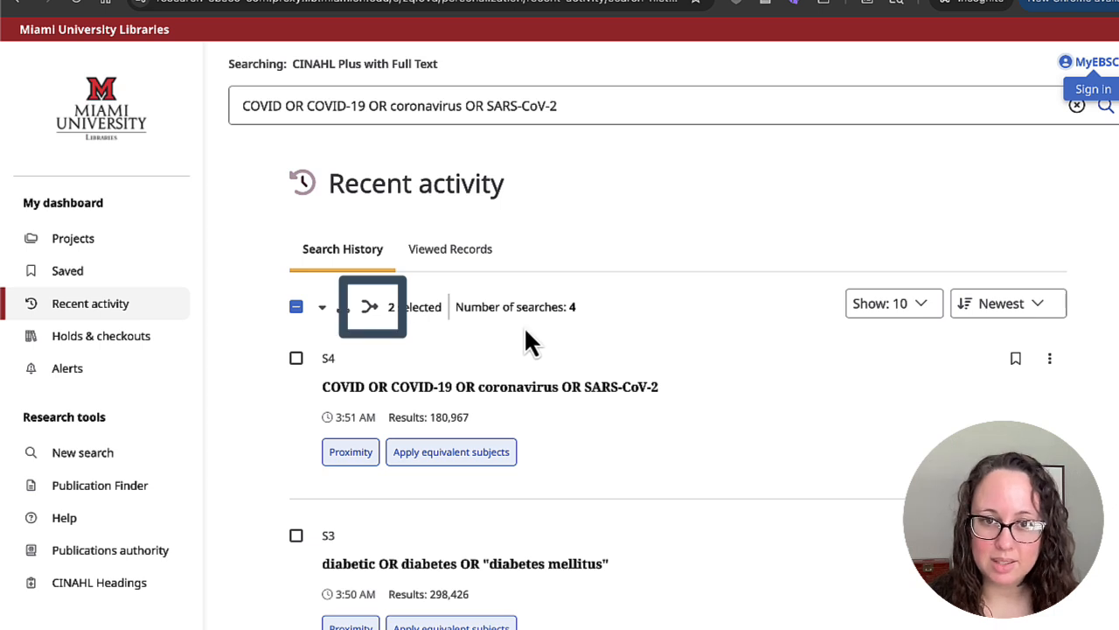
click(370, 307)
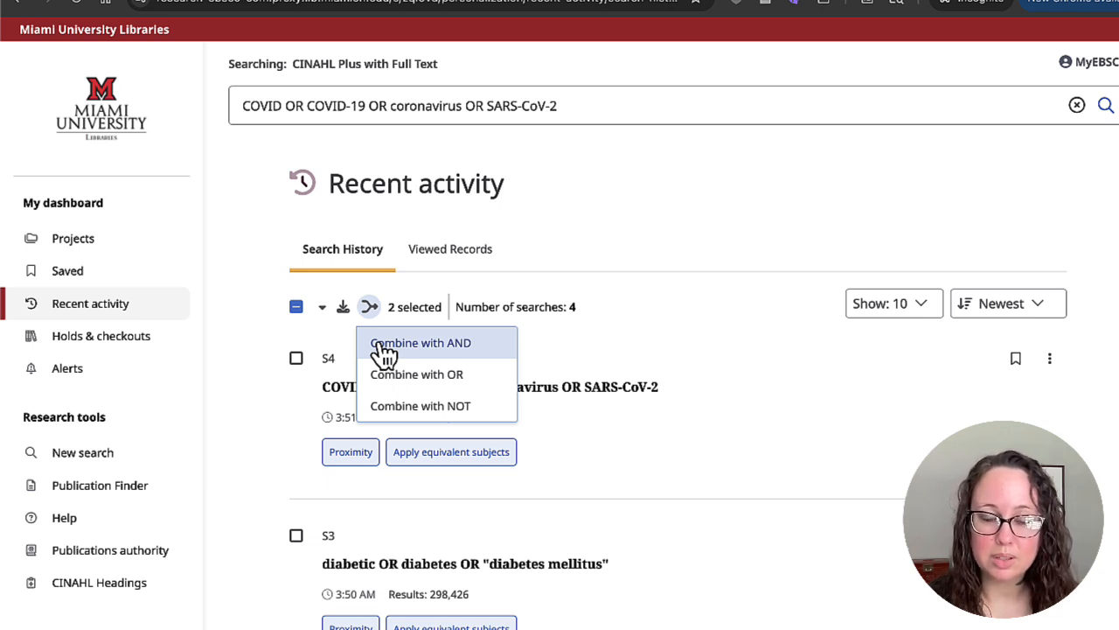
click(385, 348)
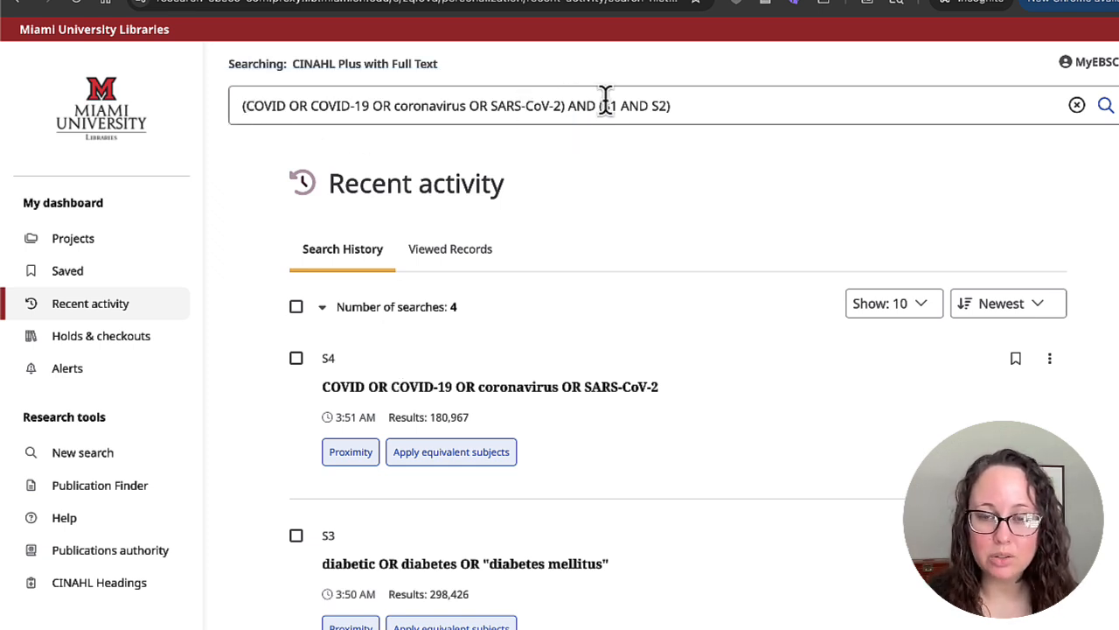
Step: Clear the existing query, combine only history searches S1 and S2 with AND, and run the combined search
click(1076, 105)
scroll(522, 385, down, 5)
click(297, 394)
click(297, 217)
scroll(293, 234, up, 5)
click(369, 246)
click(411, 340)
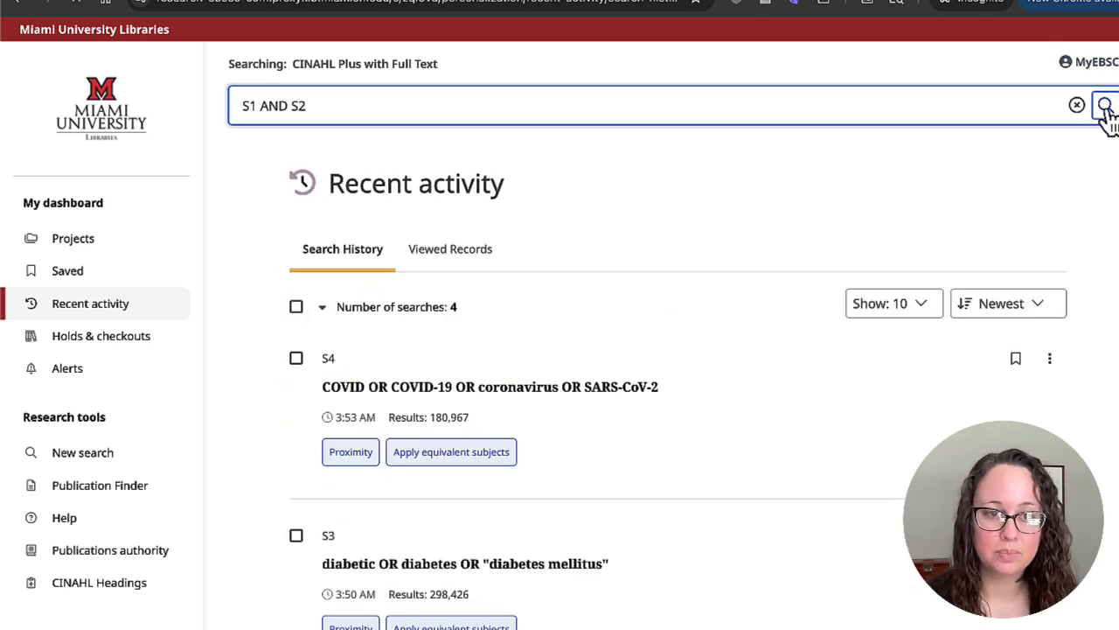
click(1102, 107)
Step: Return to the search history, combine S1 (dipyridamole terms) and S3 (diabetes terms) with AND in an emptied query, and run it
click(137, 306)
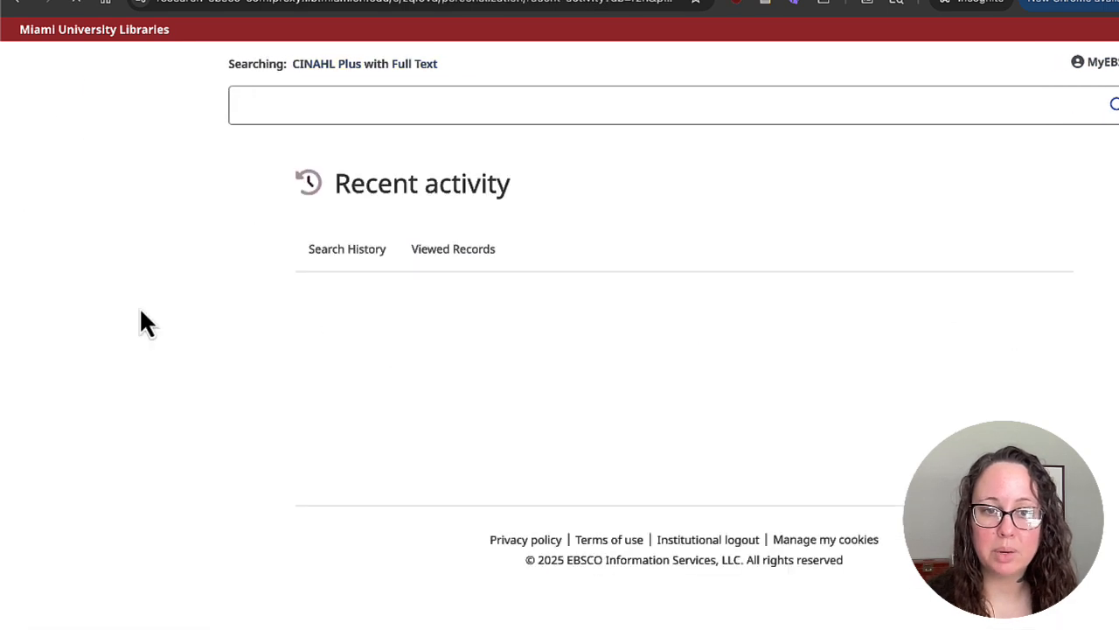
click(1076, 105)
scroll(375, 445, down, 6)
click(295, 412)
scroll(305, 429, up, 3)
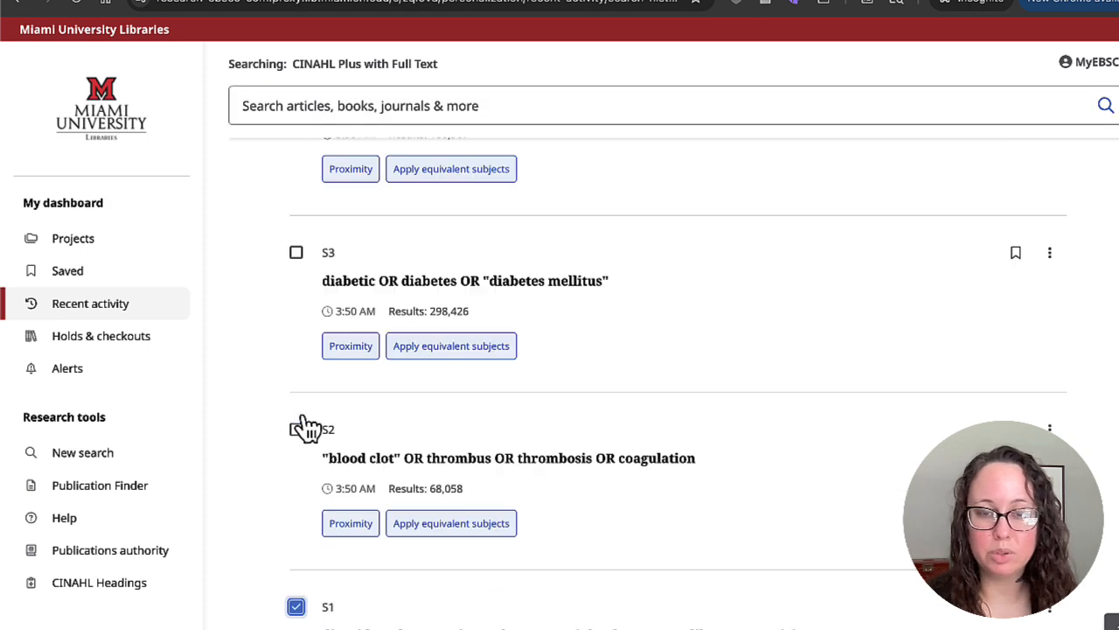
click(298, 365)
scroll(300, 370, up, 4)
click(370, 305)
click(394, 343)
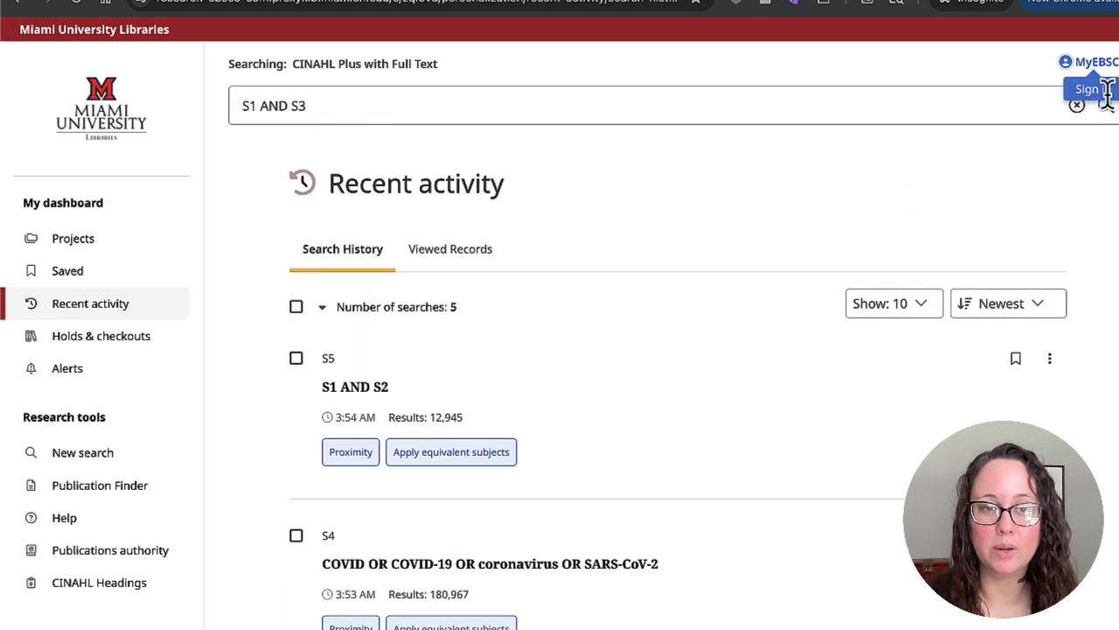
click(1106, 110)
Step: From the search history, combine S1 (dipyridamole terms) and S4 (COVID terms) with AND in an emptied query, and run it
click(148, 313)
click(1081, 112)
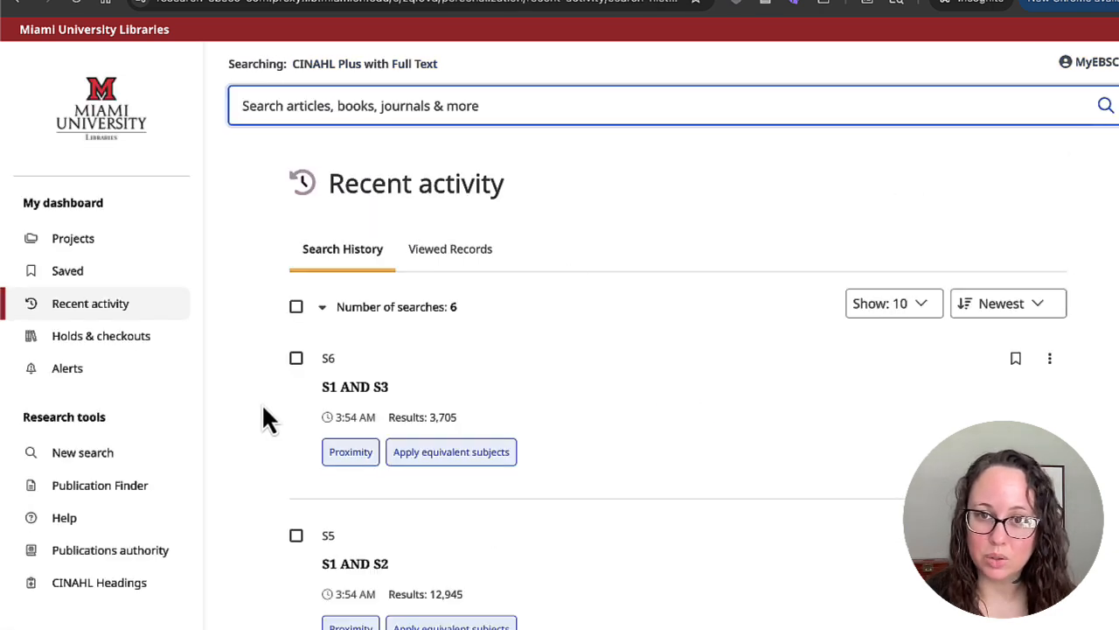
scroll(266, 409, down, 5)
scroll(280, 490, down, 2)
click(295, 570)
scroll(295, 525, up, 3)
click(296, 303)
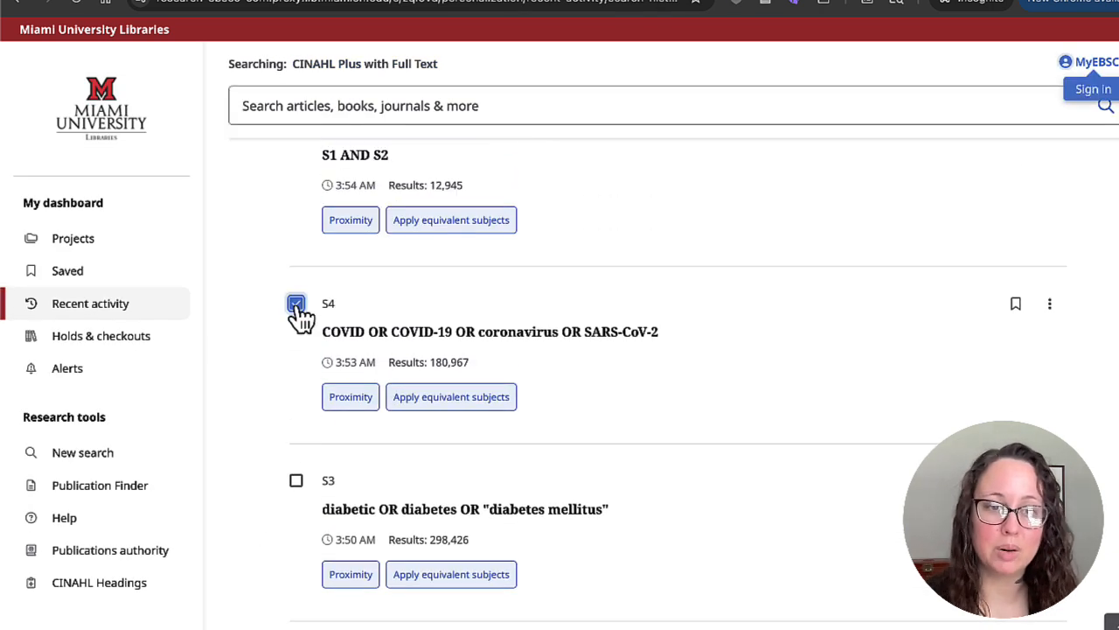
scroll(332, 280, up, 5)
click(371, 240)
click(387, 269)
click(1105, 105)
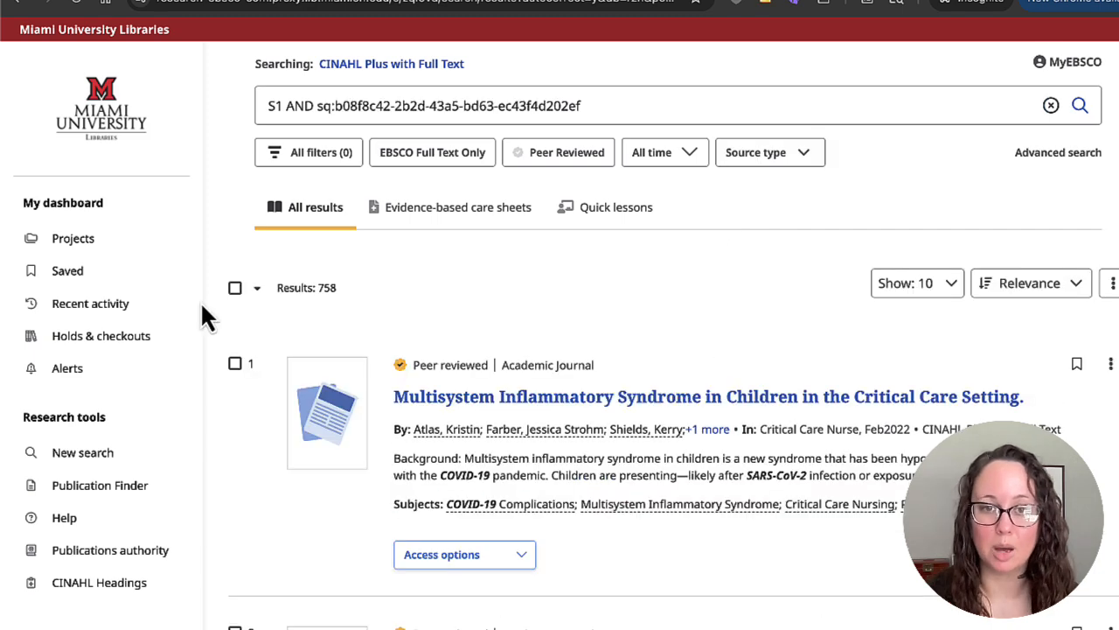
Step: Go back to the search history, combine S2 (blood clot terms) with S3 (diabetes terms) using AND, and run the search
click(142, 308)
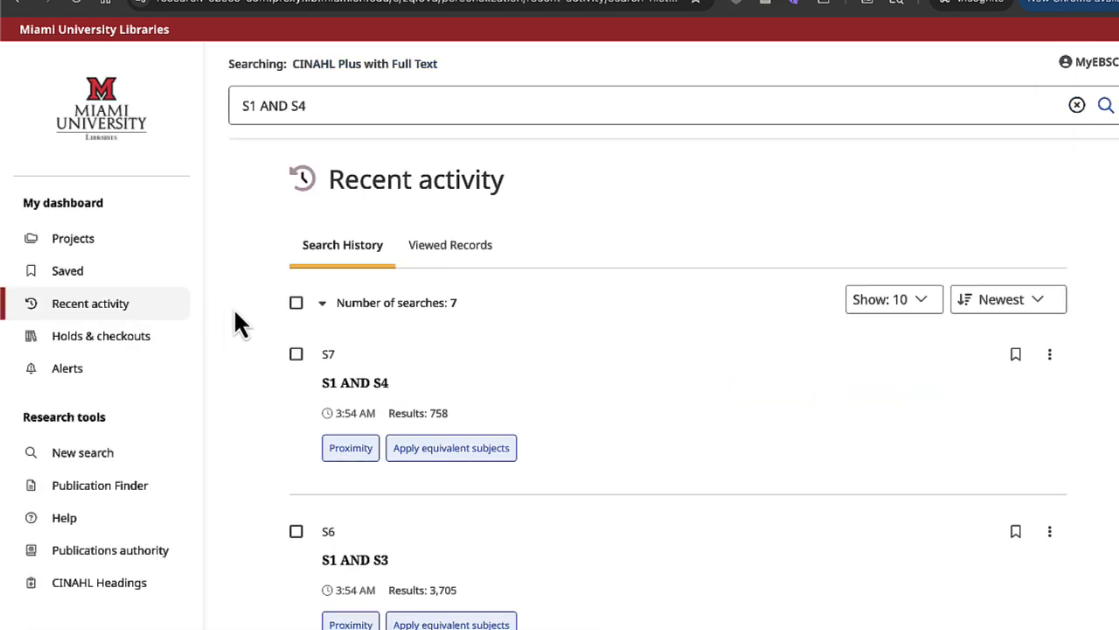
scroll(234, 315, down, 8)
click(295, 476)
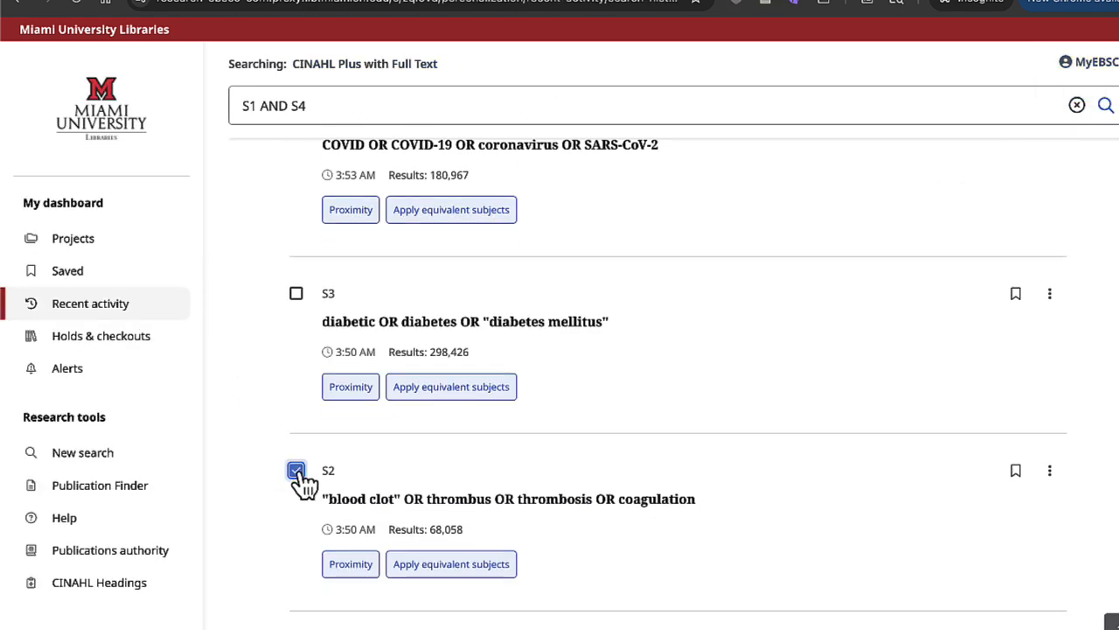
click(295, 299)
scroll(691, 306, up, 8)
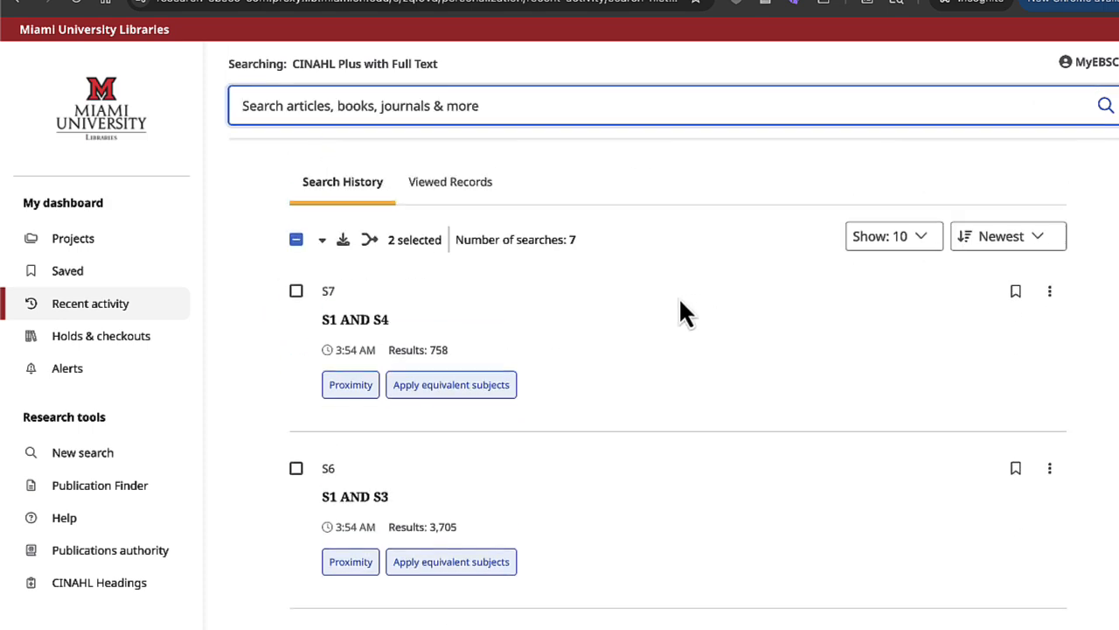
click(370, 260)
click(425, 295)
click(1105, 109)
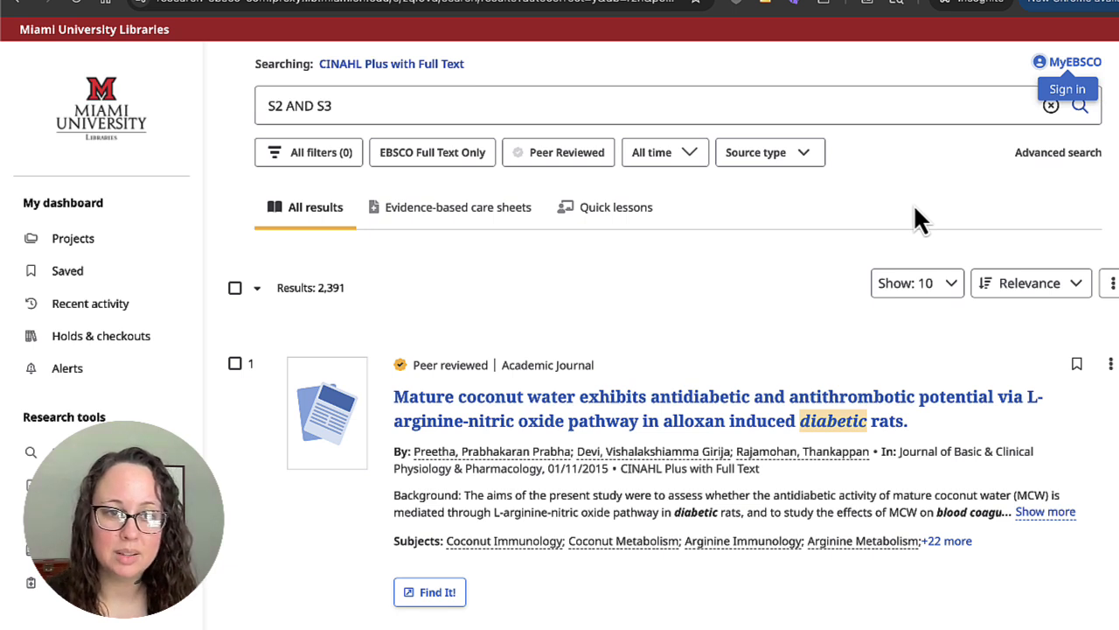
Step: Expand the full abstract of the first result, on mature coconut water, and look through its highlighted search terms
scroll(762, 315, down, 1)
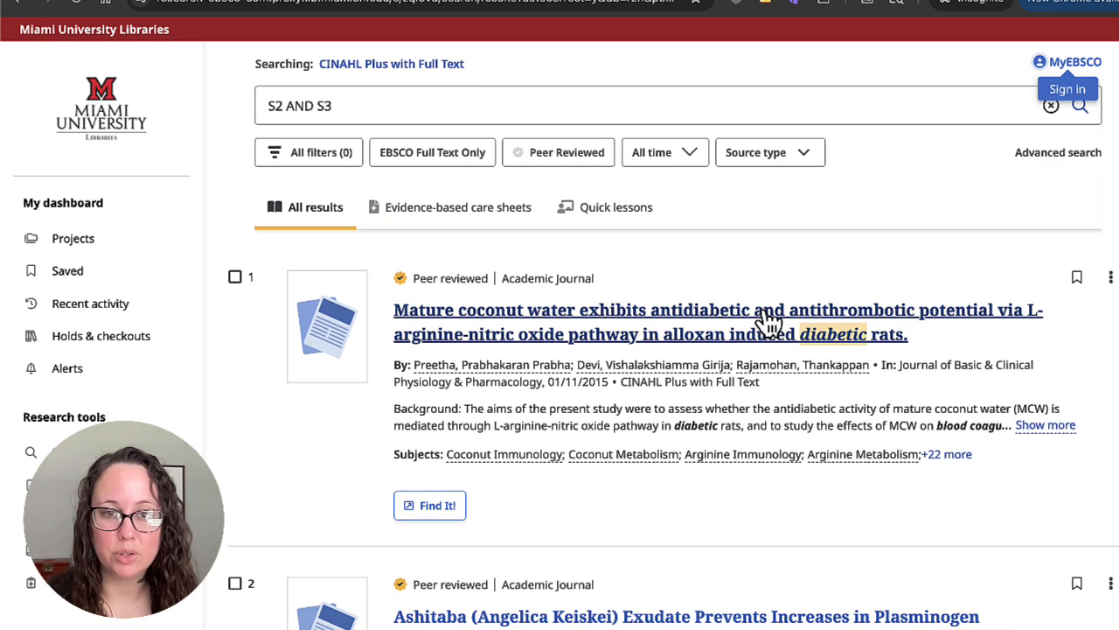
click(1056, 428)
scroll(1093, 441, down, 1)
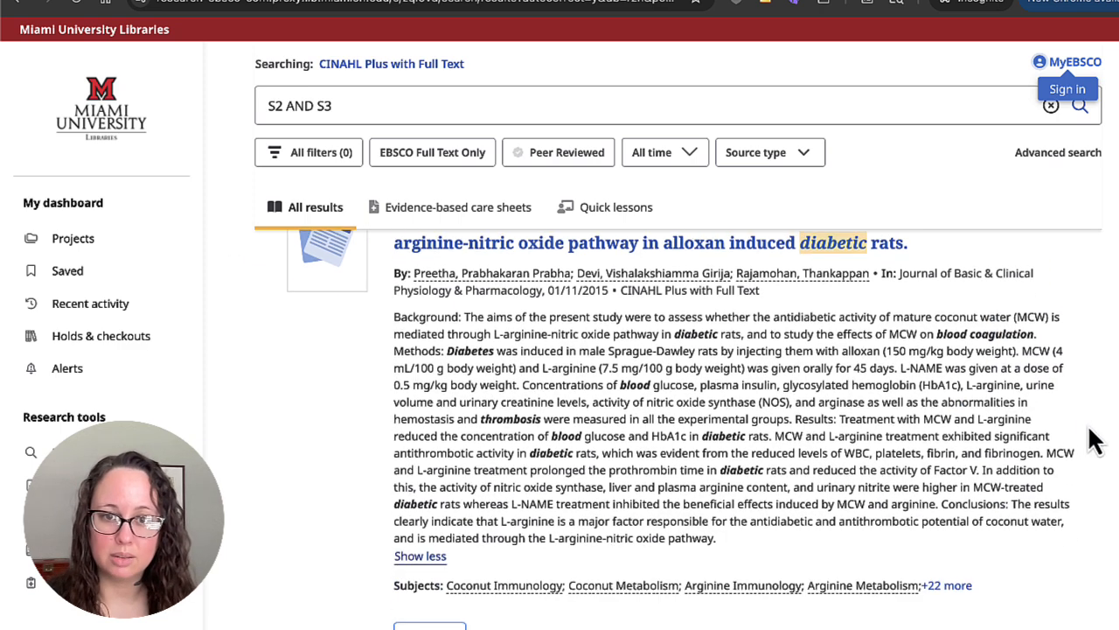
scroll(1094, 442, up, 1)
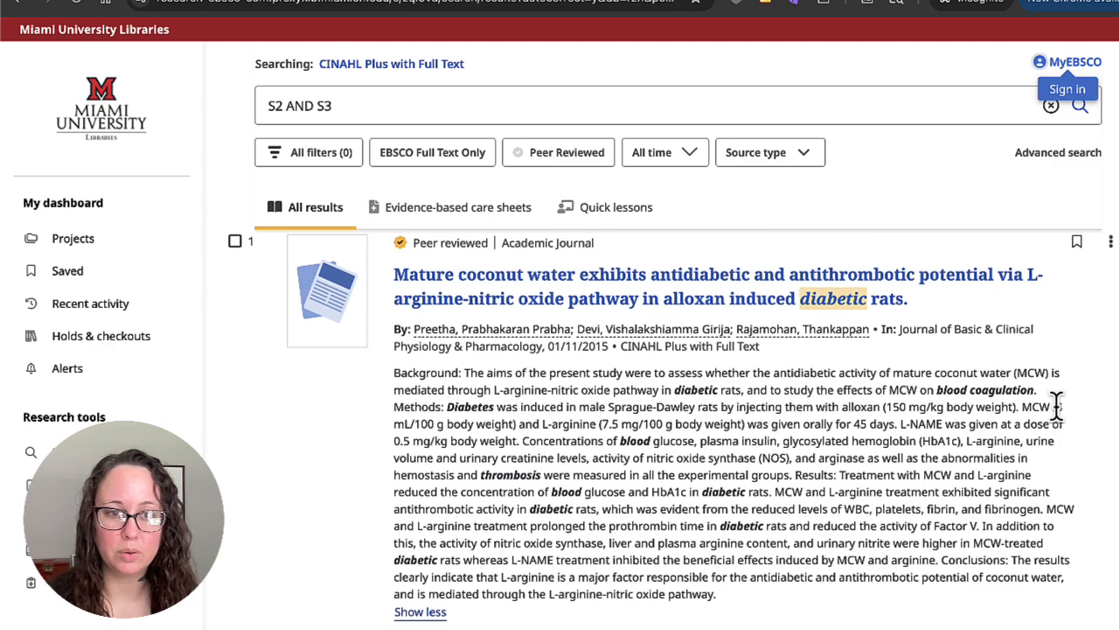
Step: Open the detailed record of the mature coconut water article, review its information, and return to the results
click(954, 276)
scroll(1033, 350, down, 1)
scroll(1033, 356, down, 12)
scroll(1033, 352, down, 7)
click(1111, 623)
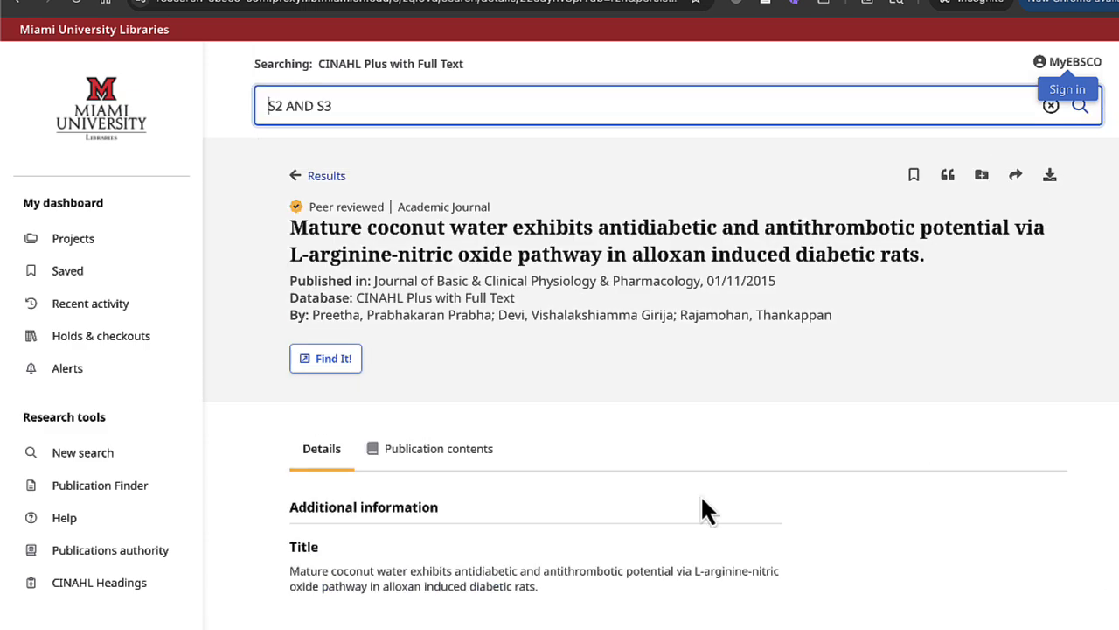
click(326, 175)
Step: Check how to access the articles further down the results, starting with the access options for the Ashitaba article
scroll(237, 320, down, 9)
scroll(409, 444, down, 2)
click(411, 492)
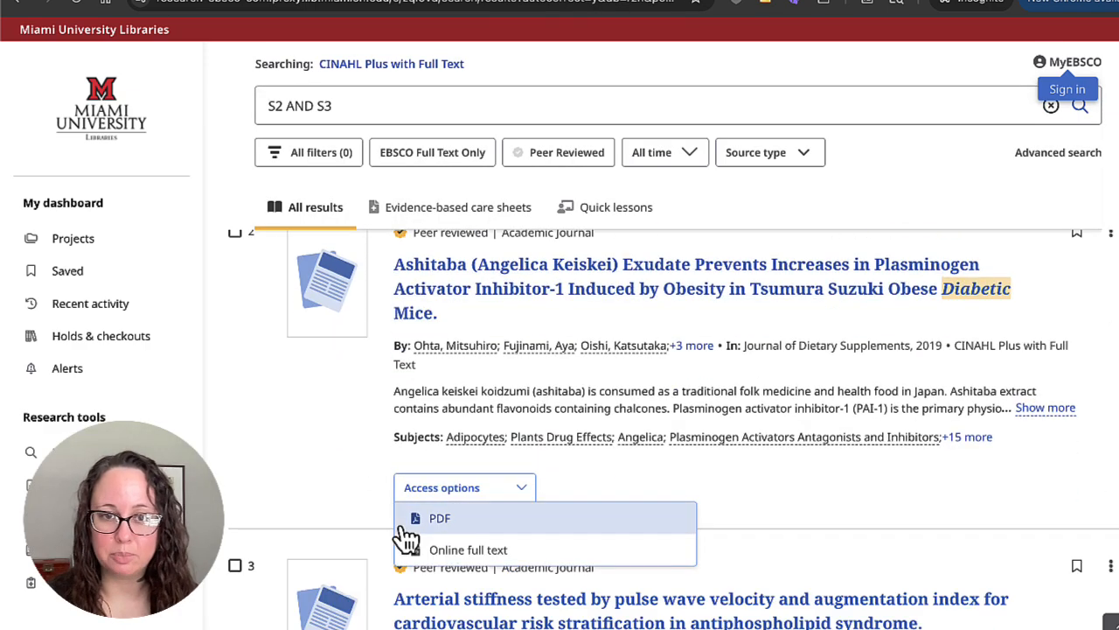
click(359, 529)
scroll(359, 529, down, 3)
scroll(355, 514, down, 1)
click(413, 456)
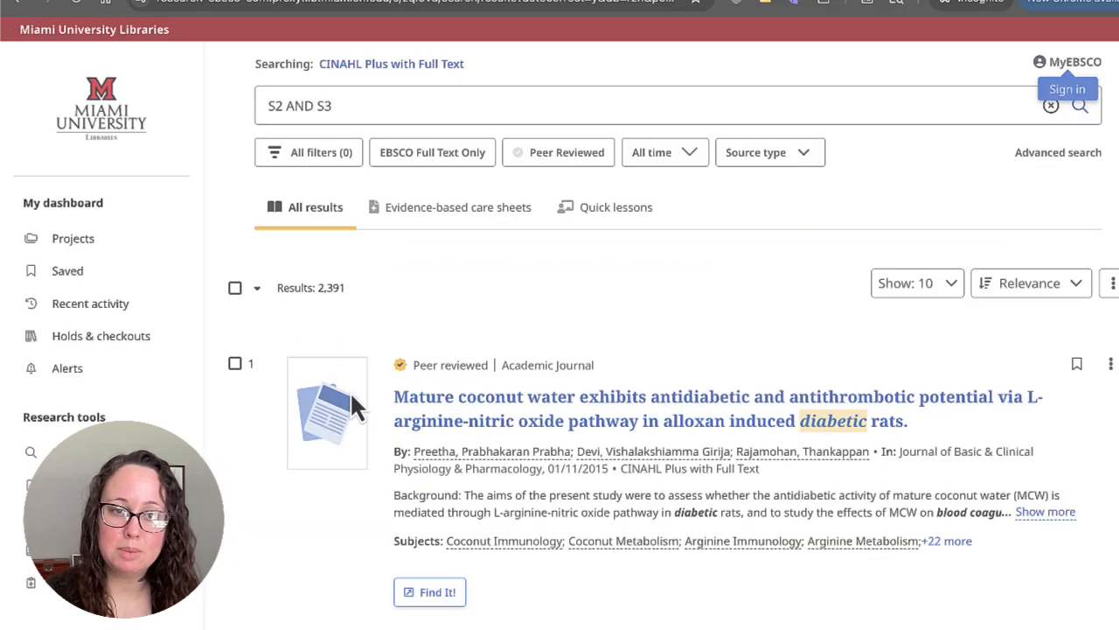
Step: Use Find It! for the mature coconut water article, sign in to the library, and request the article from Interlibrary Loan
scroll(349, 398, down, 2)
click(425, 433)
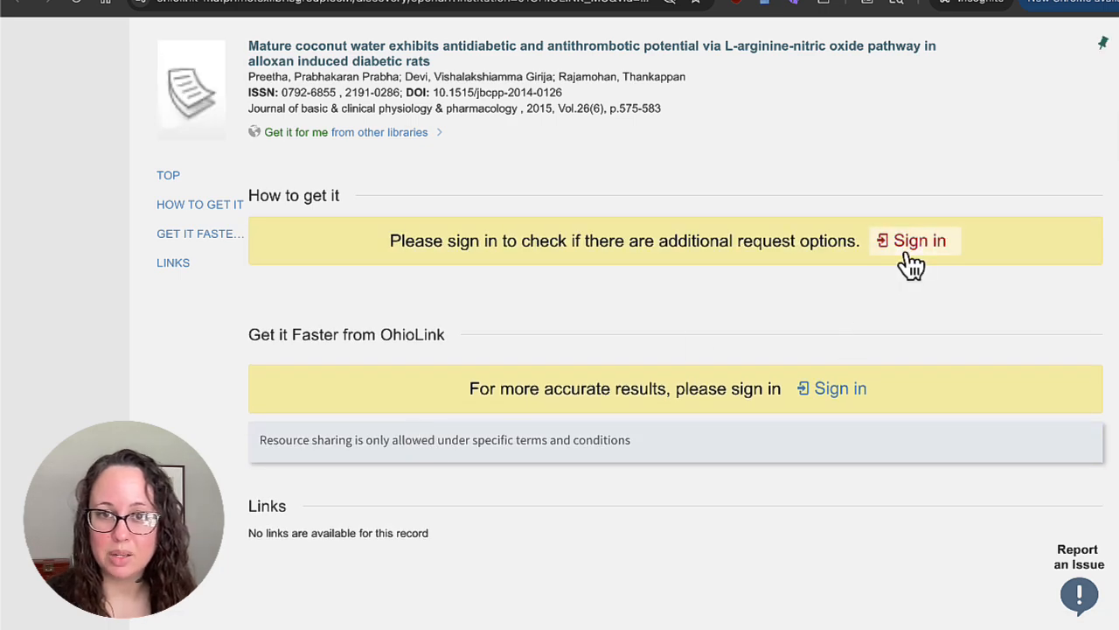
click(910, 249)
click(599, 308)
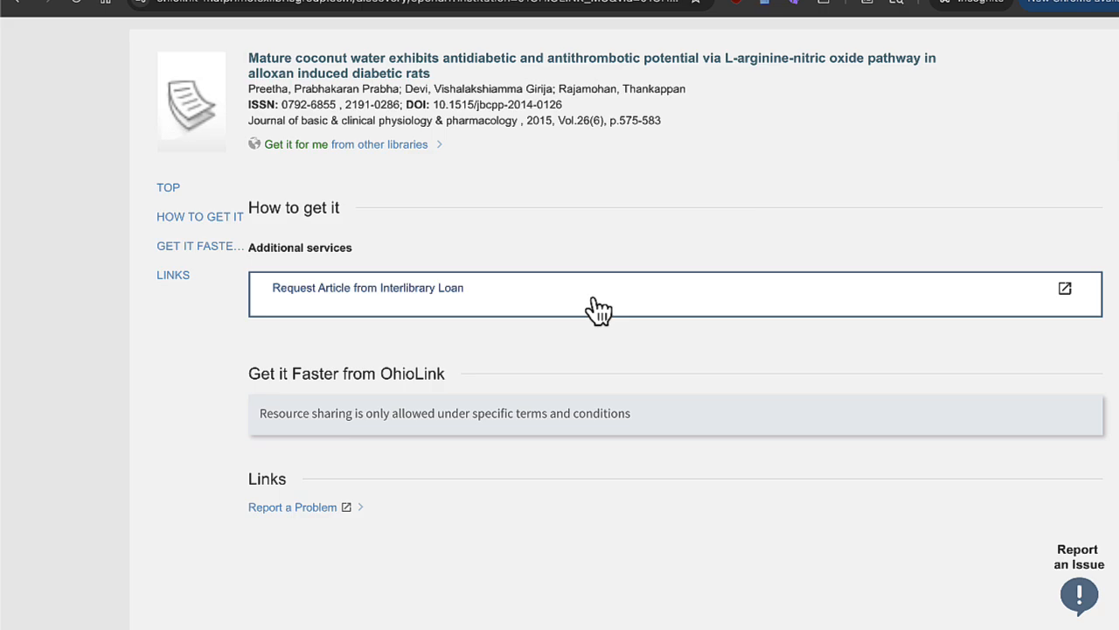